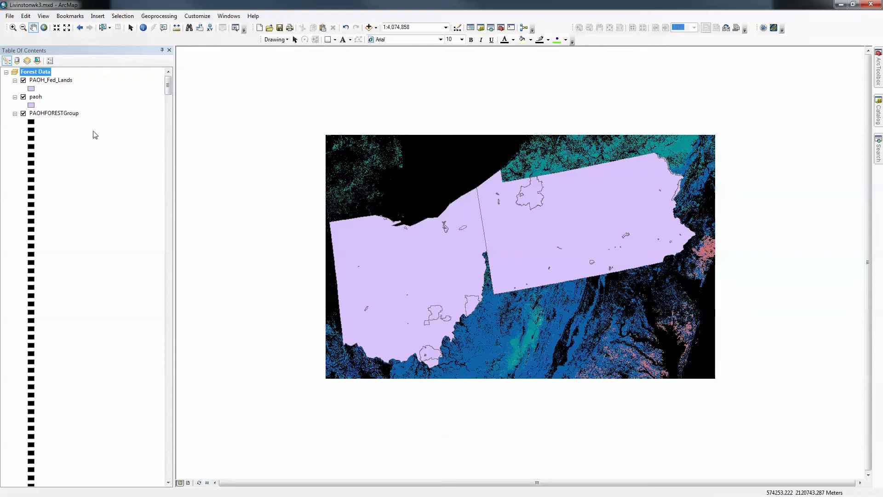
Collapse the legend of the PAOHFORESTGroup layer in the Forest Data frame
left_click(73, 147)
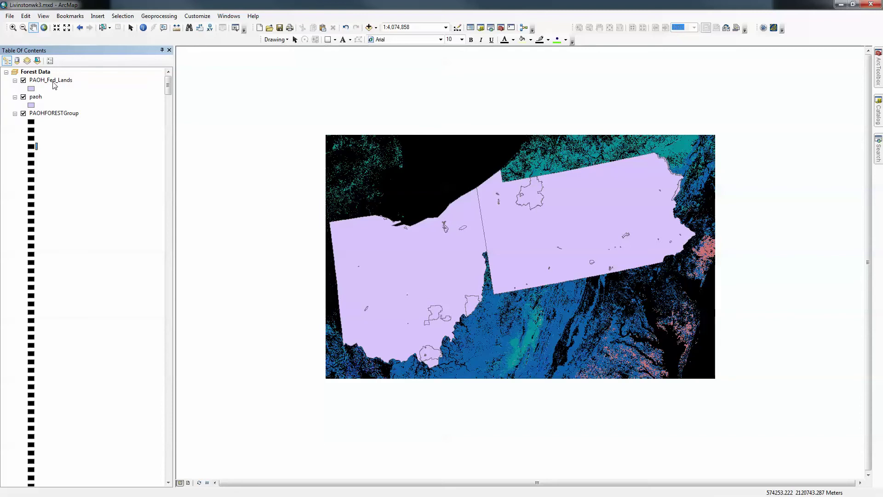
left_click(15, 114)
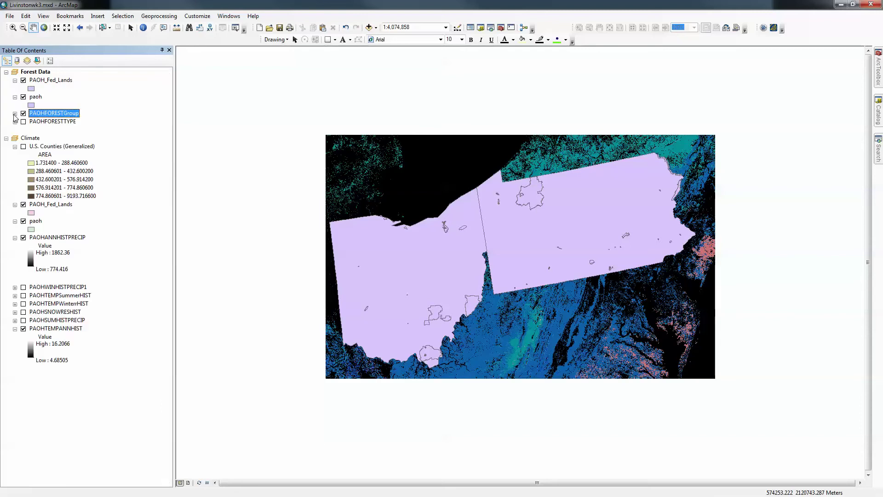
Symbolize the Forest Data frame's PAOH_Fed_Lands layer by unique values of the ADMIN1 field, adding all its values
left_click(52, 81)
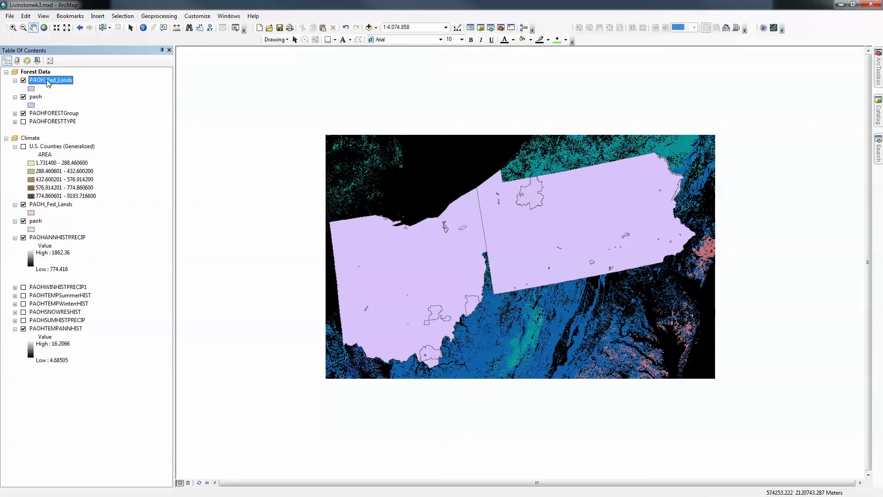
right_click(45, 82)
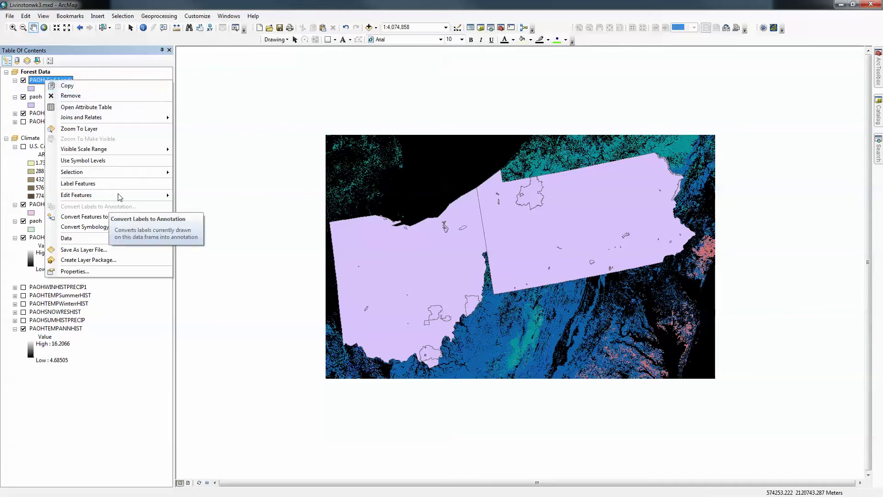
left_click(71, 271)
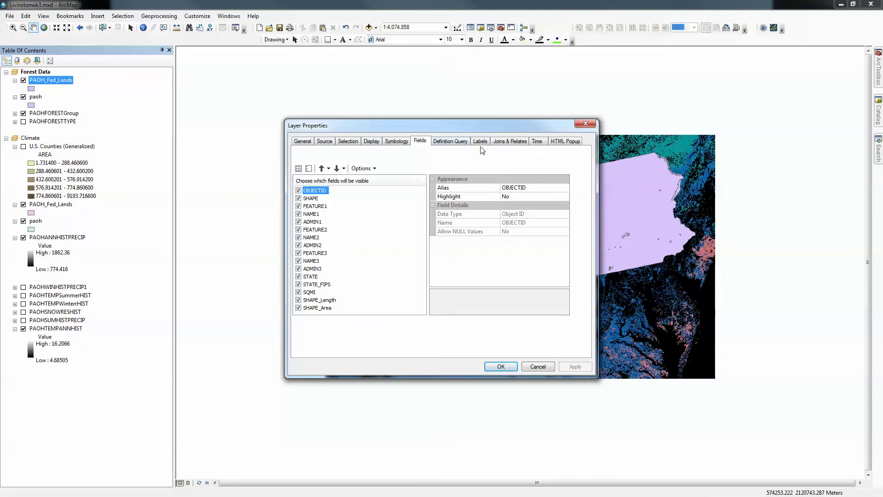
left_click(392, 144)
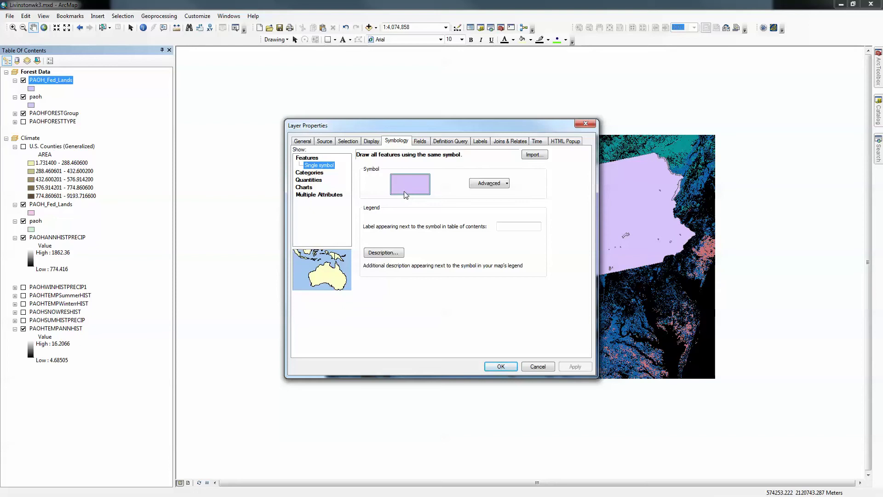
left_click(311, 174)
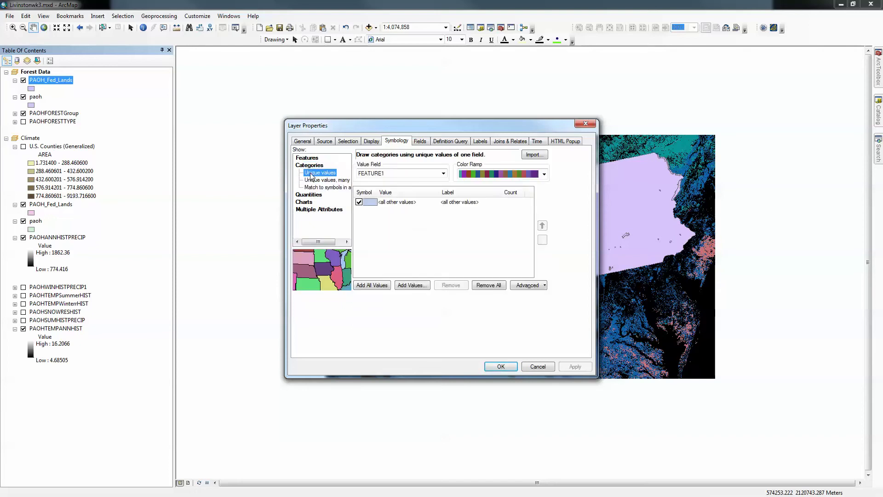
left_click(444, 174)
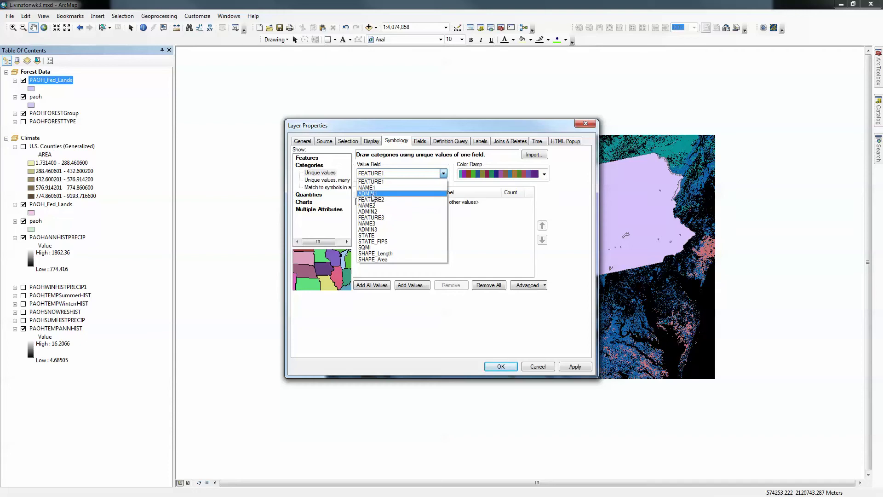
left_click(373, 194)
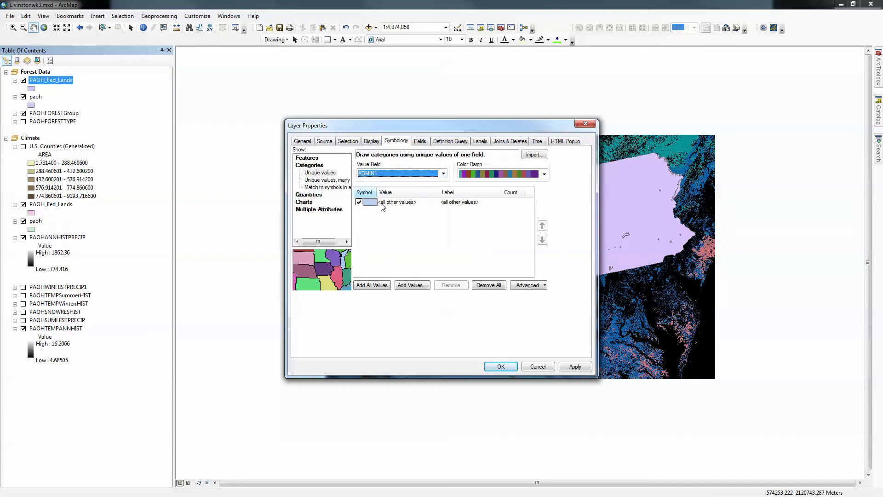
left_click(377, 286)
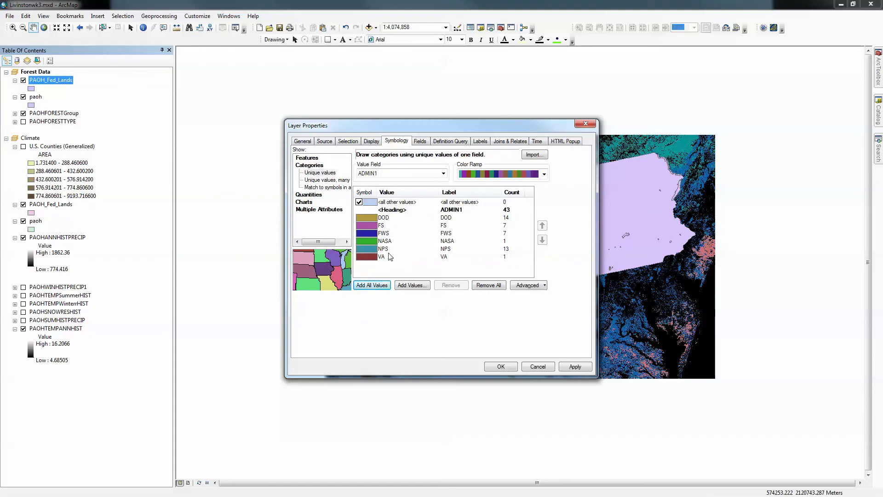
Change the fill color of the DOD category symbol to a muted olive yellow
left_click(369, 218)
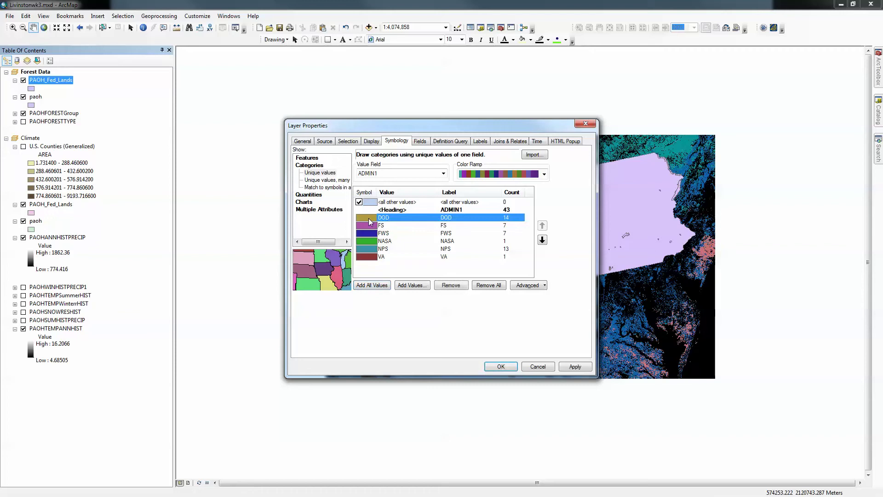
right_click(368, 218)
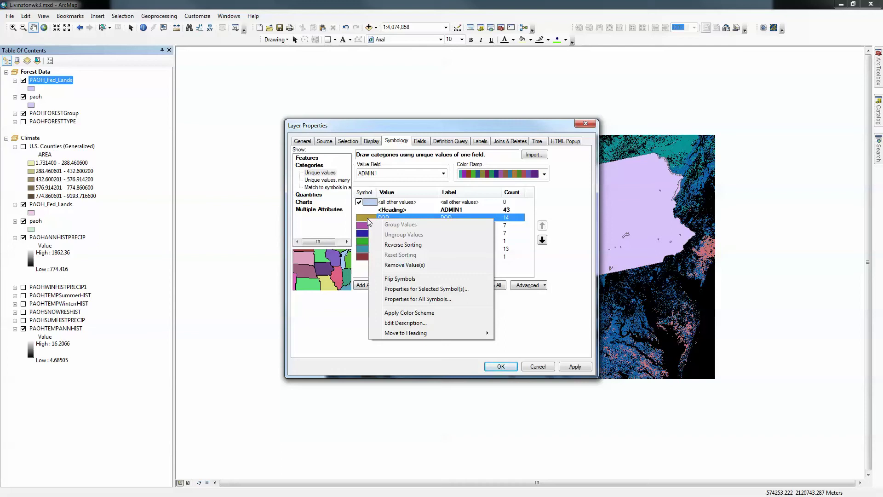
left_click(402, 290)
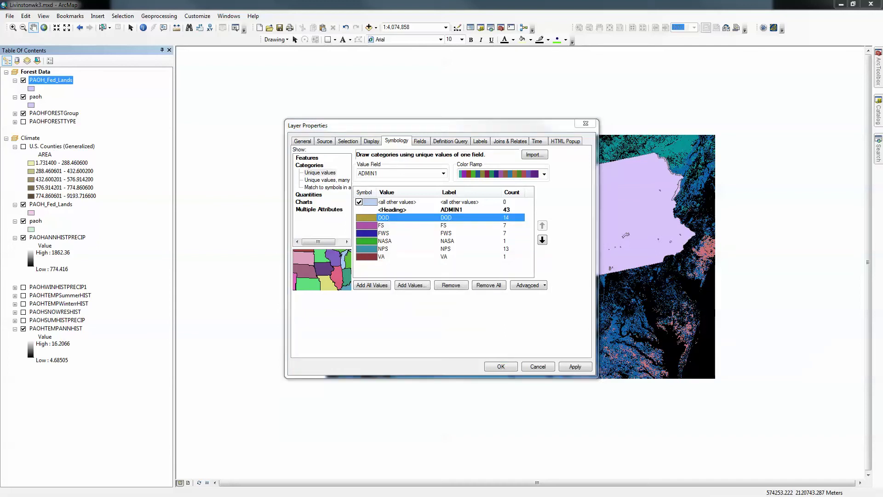
left_click_drag(762, 98, 562, 181)
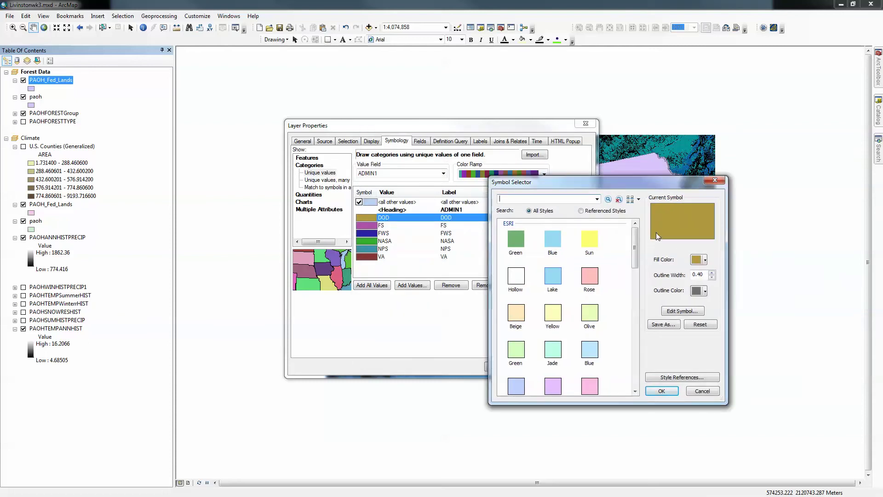
left_click(706, 260)
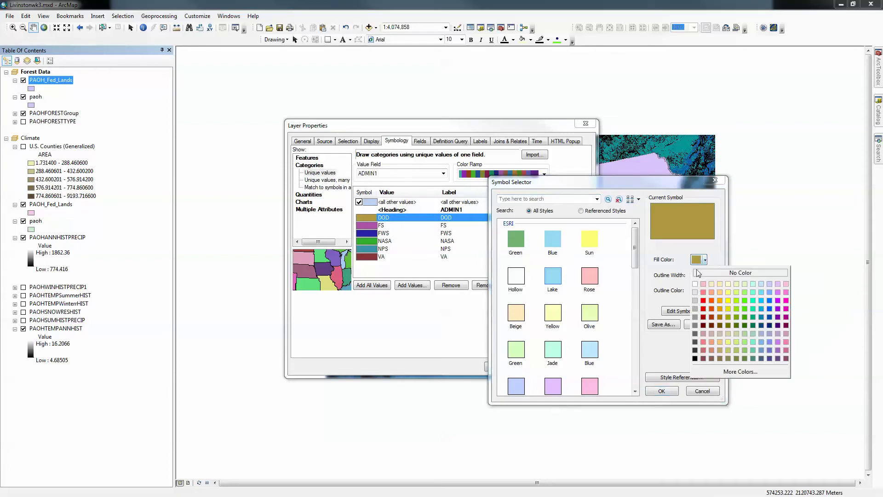
left_click(729, 349)
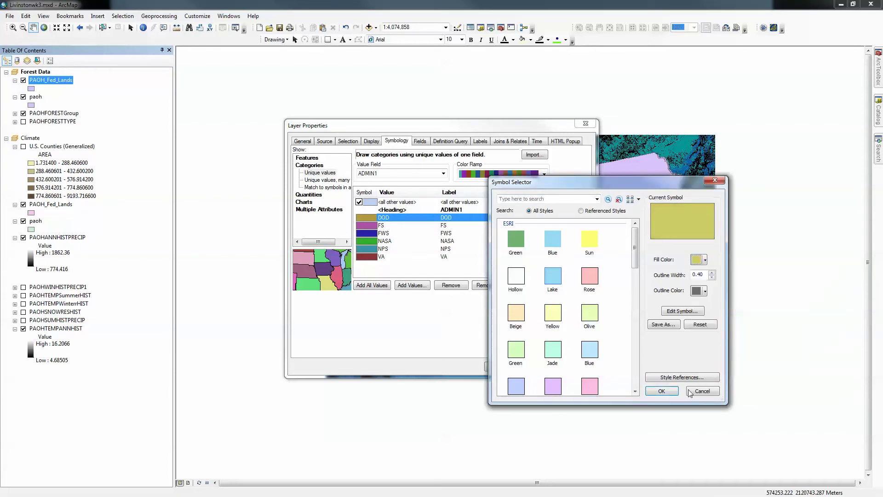
left_click(666, 392)
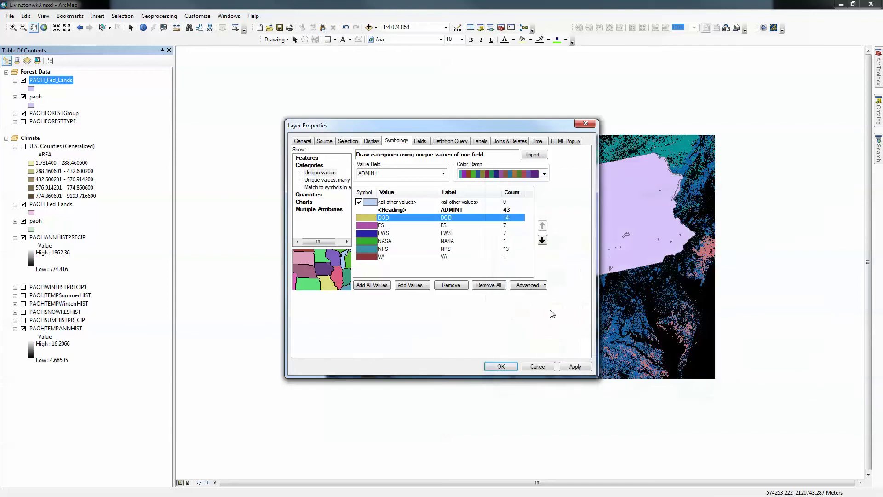
Change the fill color of the FS category symbol to medium green
left_click(373, 227)
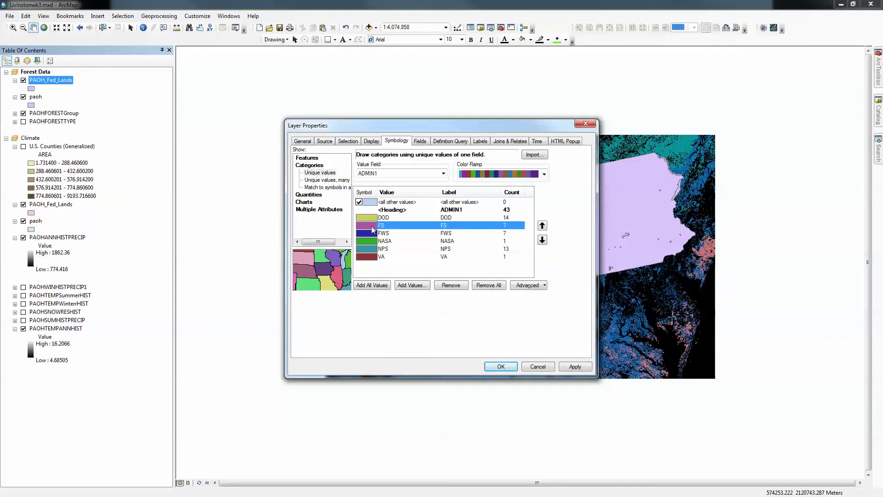
right_click(373, 230)
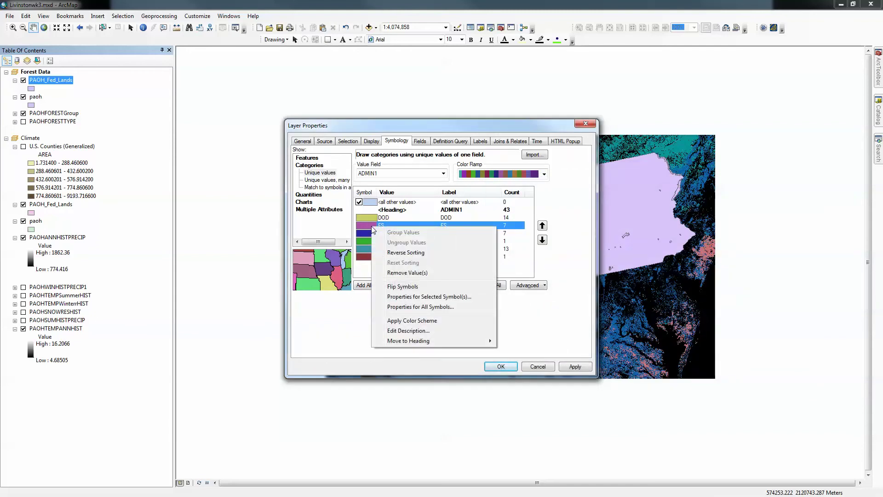
left_click(405, 296)
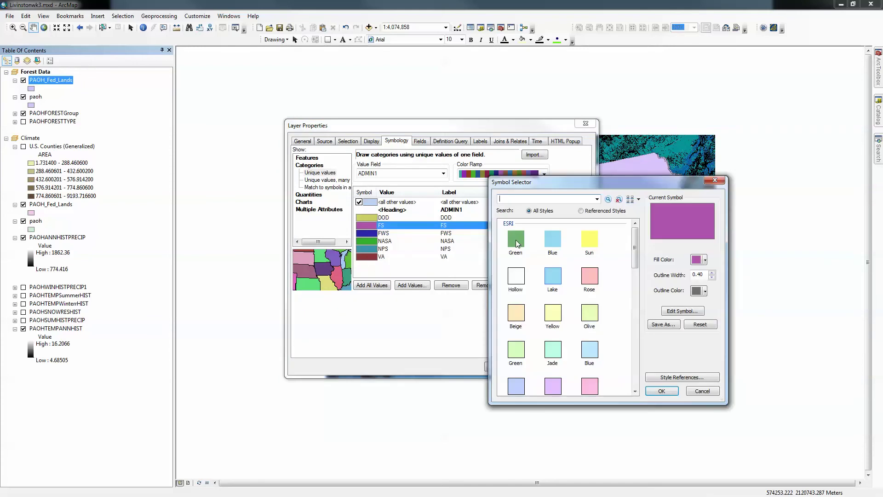
left_click(697, 260)
left_click(745, 317)
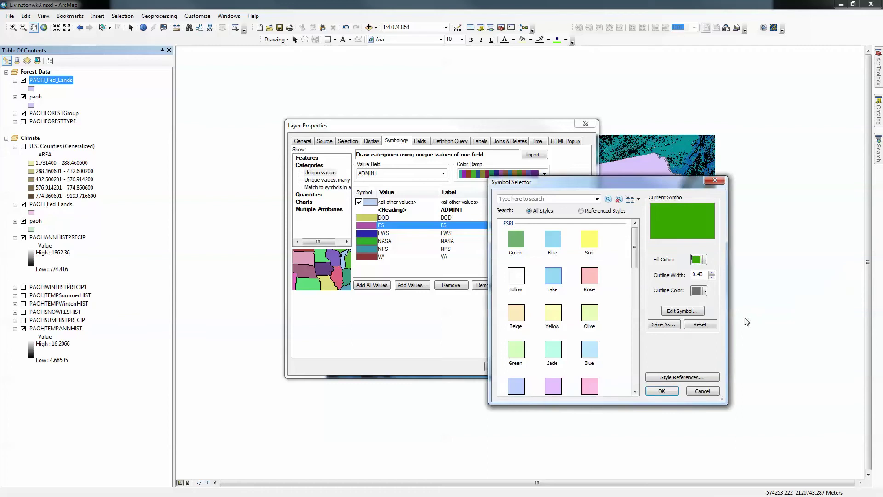
left_click(656, 392)
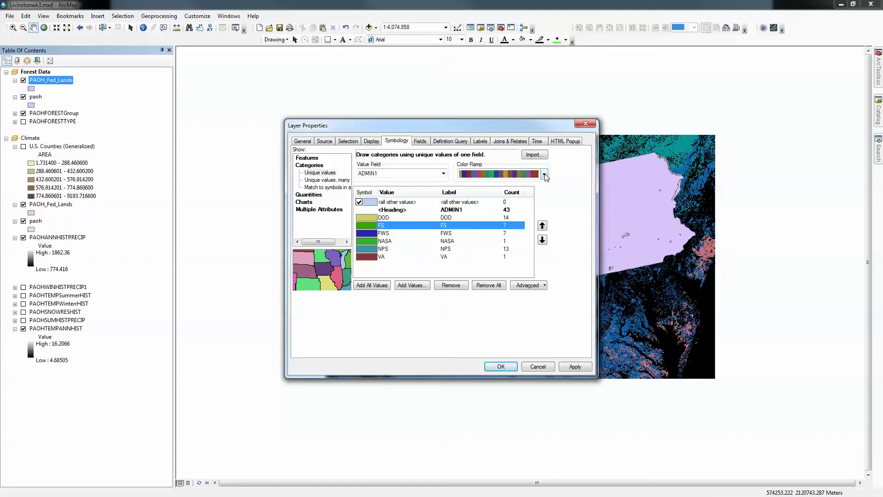
Apply a brighter multicolor color ramp while the FS category is selected
left_click(544, 173)
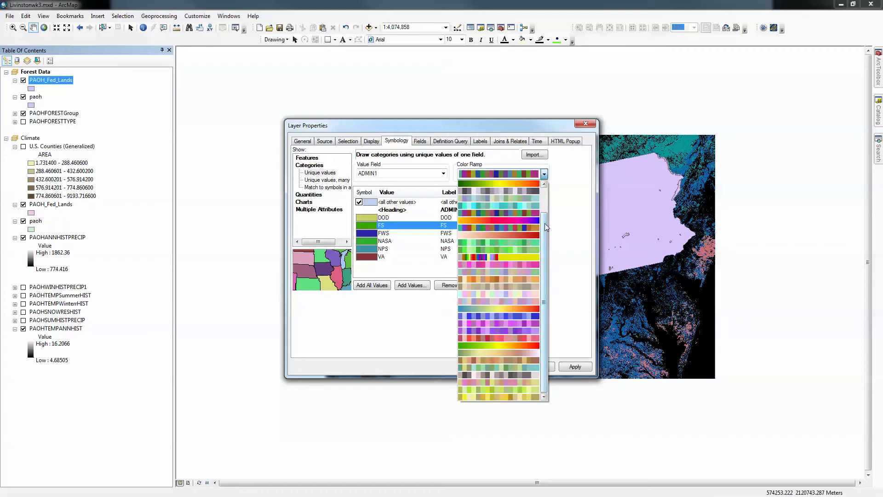
left_click_drag(544, 225, 549, 201)
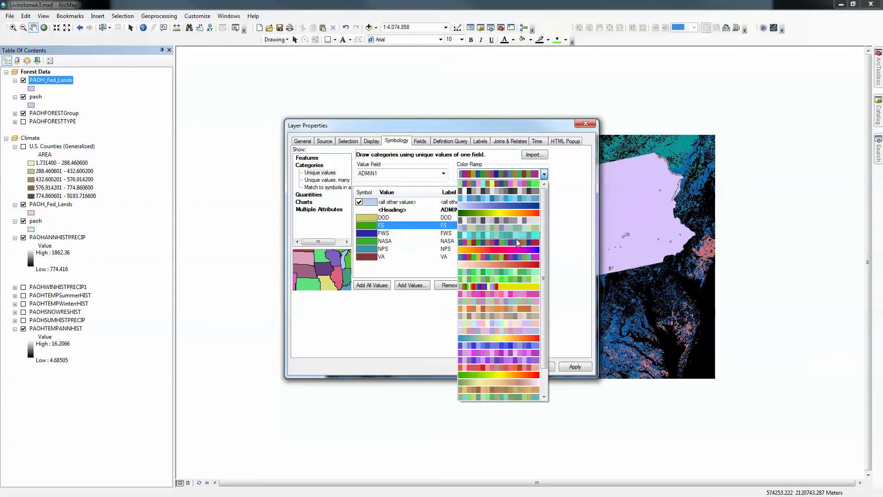
left_click(504, 185)
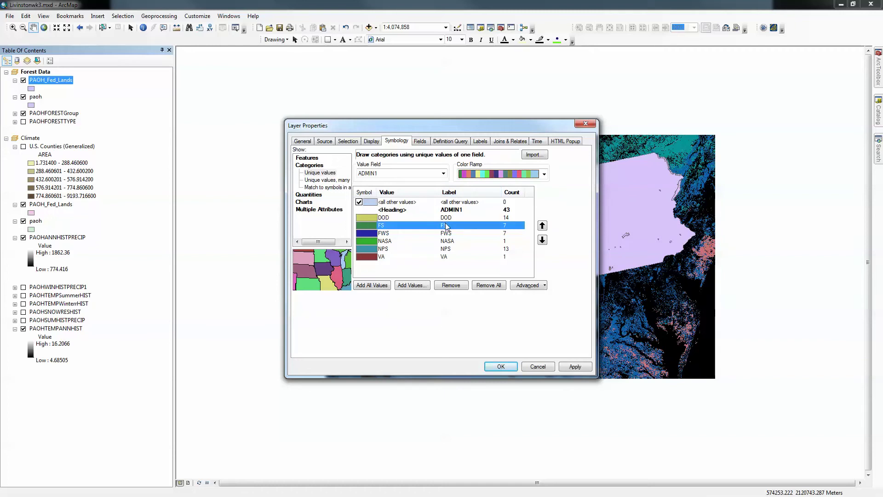
Switch the layer's symbology to graduated color quantities based on the SQMI field
left_click(306, 195)
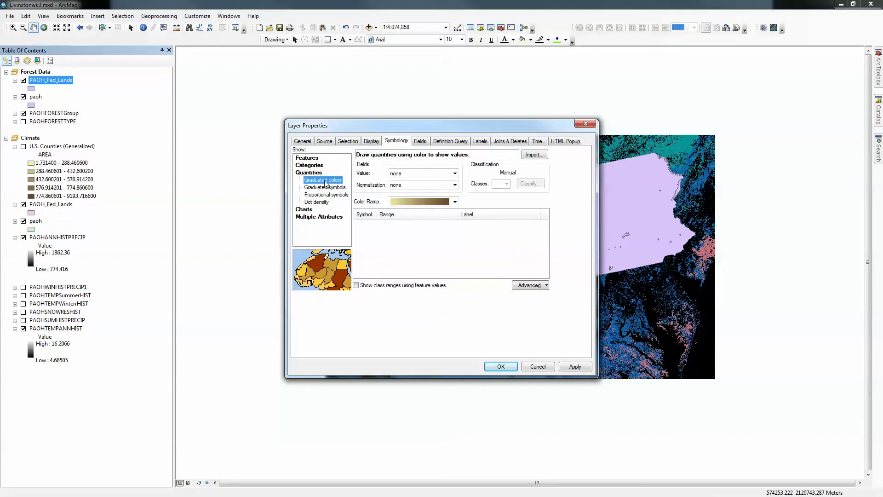
left_click(455, 173)
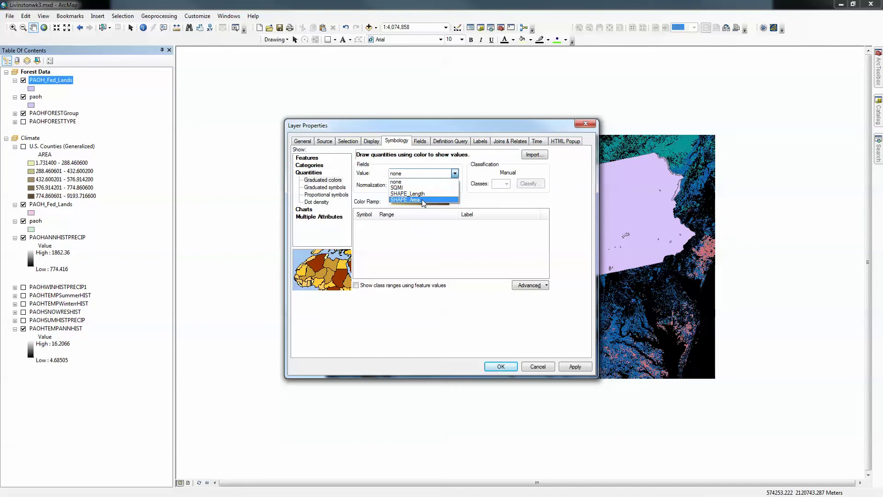
left_click(399, 188)
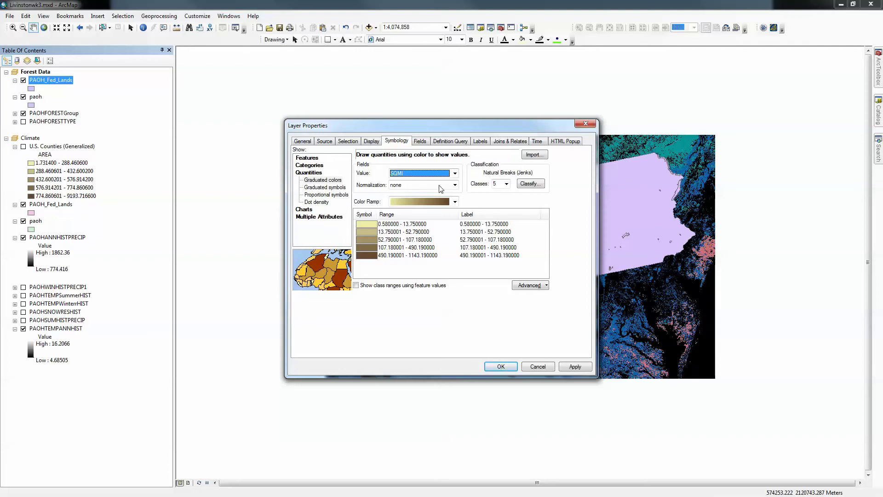
Examine the classification statistics for the SQMI values, from the count through the standard deviation
left_click(529, 184)
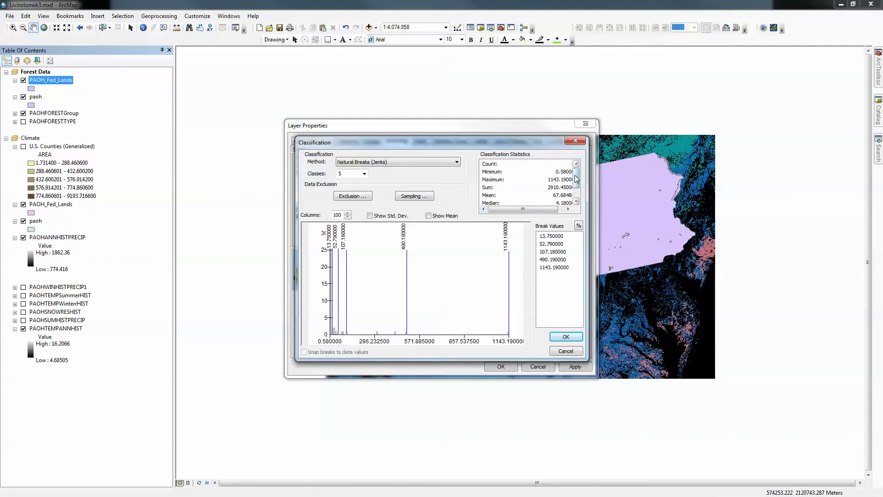
left_click_drag(541, 210, 561, 210)
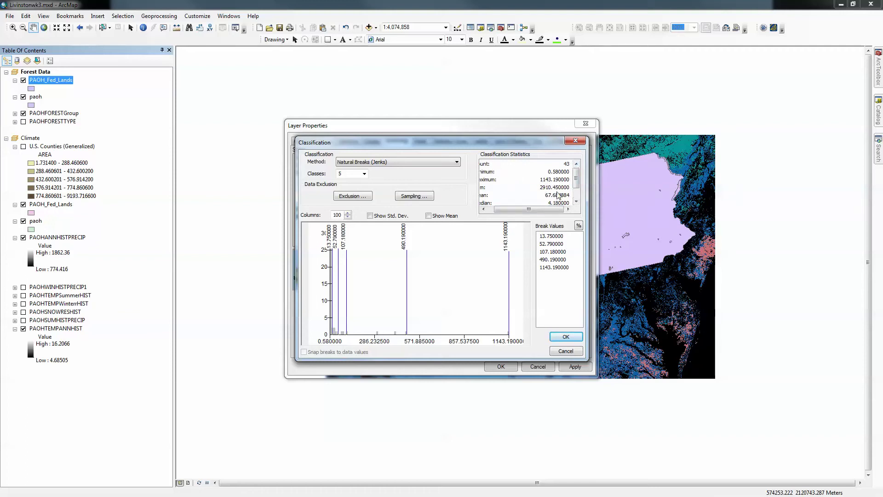
mouse_move(543, 209)
left_mouse_down()
mouse_move(531, 216)
mouse_move(555, 203)
left_mouse_up()
left_click_drag(547, 209, 541, 210)
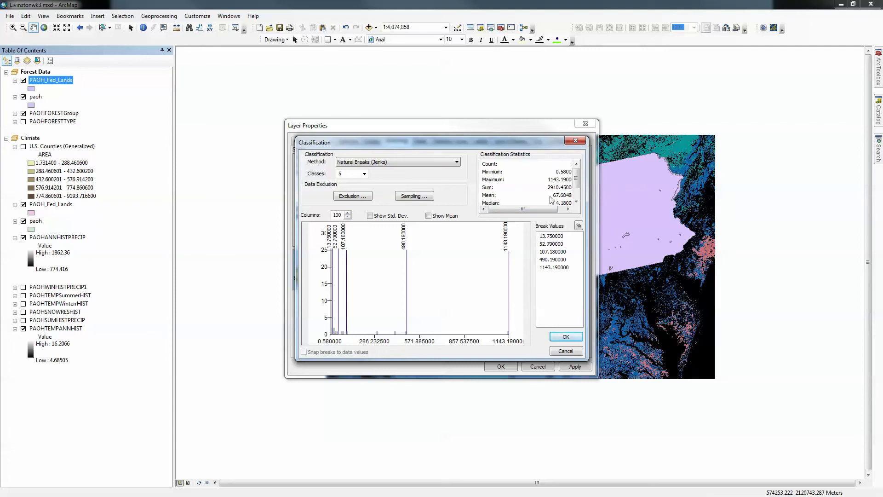
left_click_drag(532, 210, 539, 209)
scroll(539, 210, "down", 1)
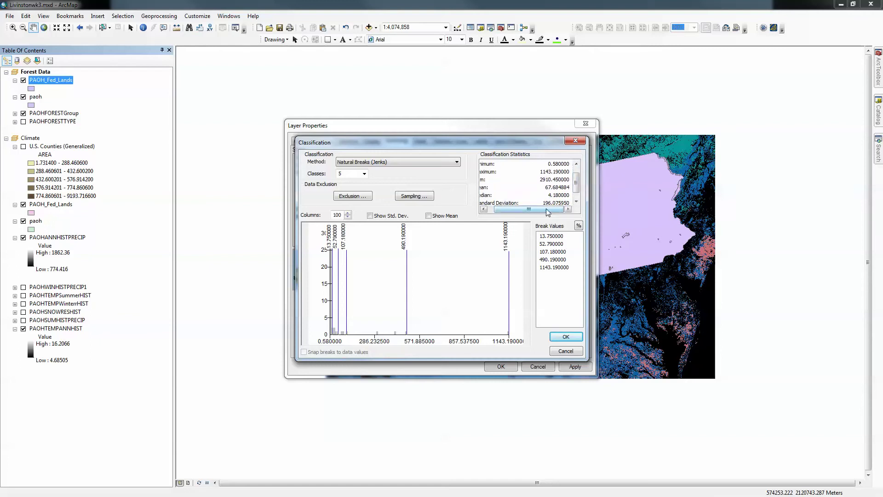
left_click_drag(555, 210, 579, 193)
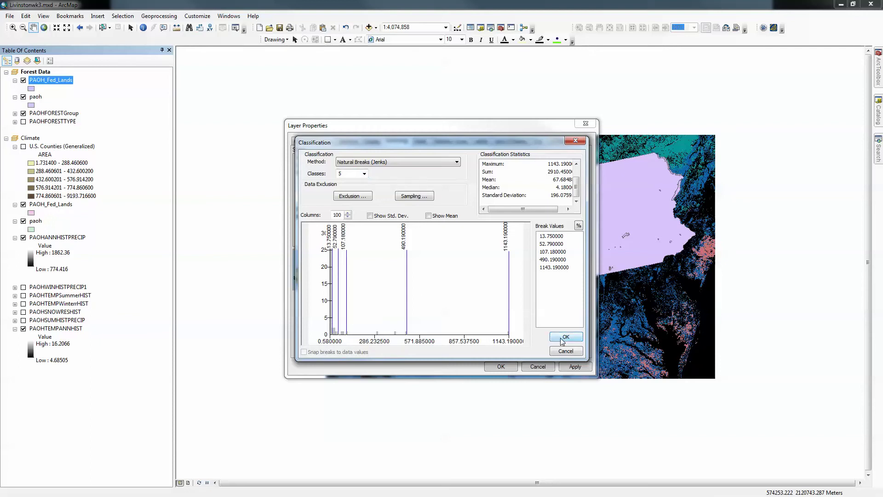
Try moving the fourth class break to about 493.62, and restore the Natural Breaks (Jenks) classification method
mouse_move(408, 312)
left_mouse_down()
mouse_move(389, 312)
mouse_move(407, 313)
left_mouse_up()
left_click(459, 162)
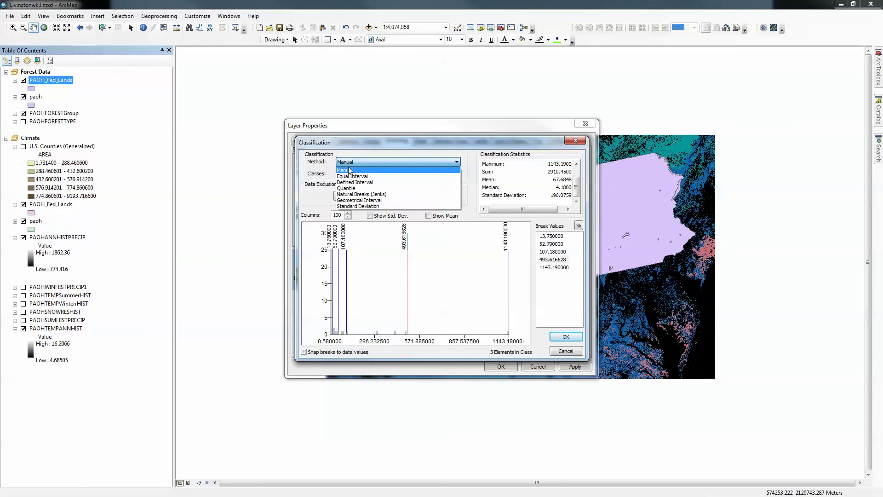
left_click(358, 195)
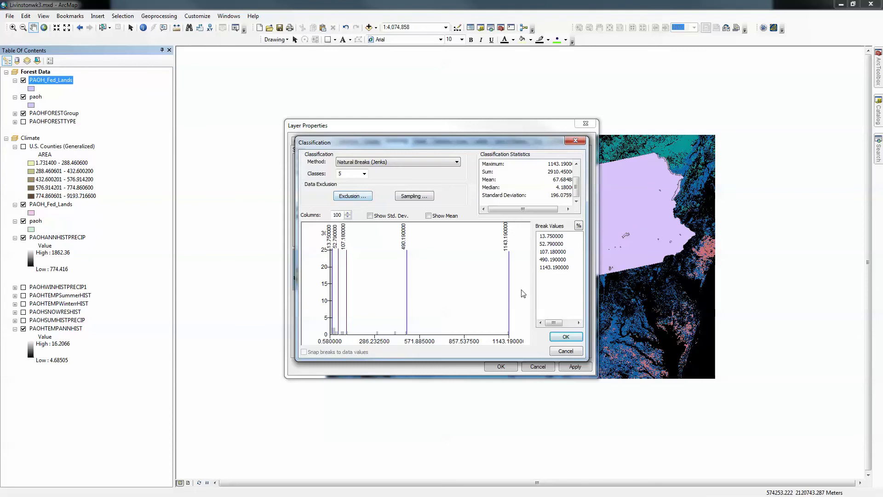
Accept the five Natural Breaks classes, format their labels to one decimal place with thousands separators, and apply the graduated colors to the layer
left_click(565, 337)
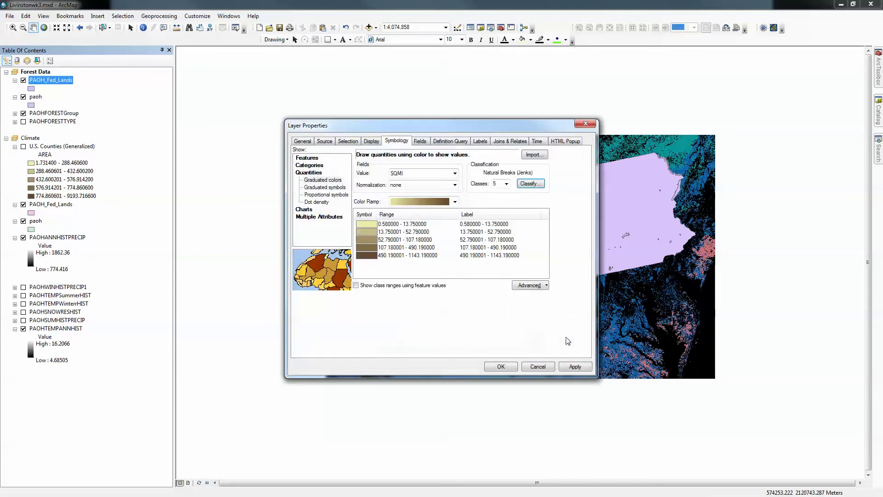
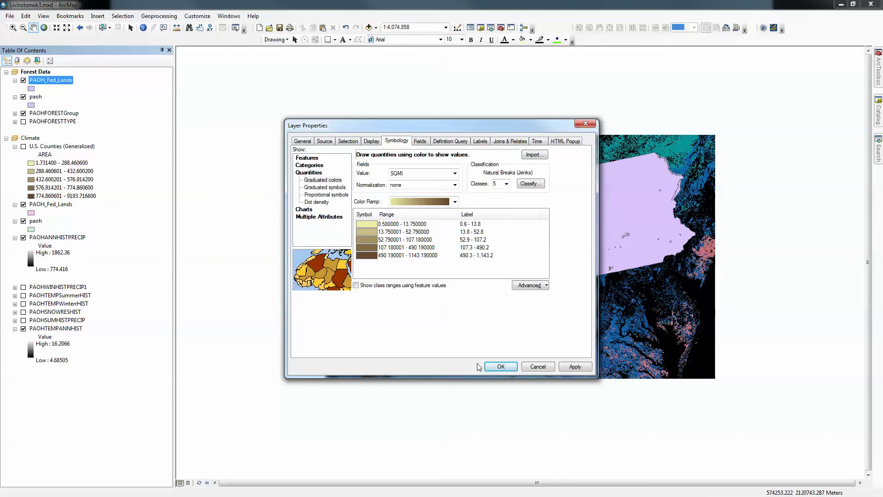
left_click(568, 368)
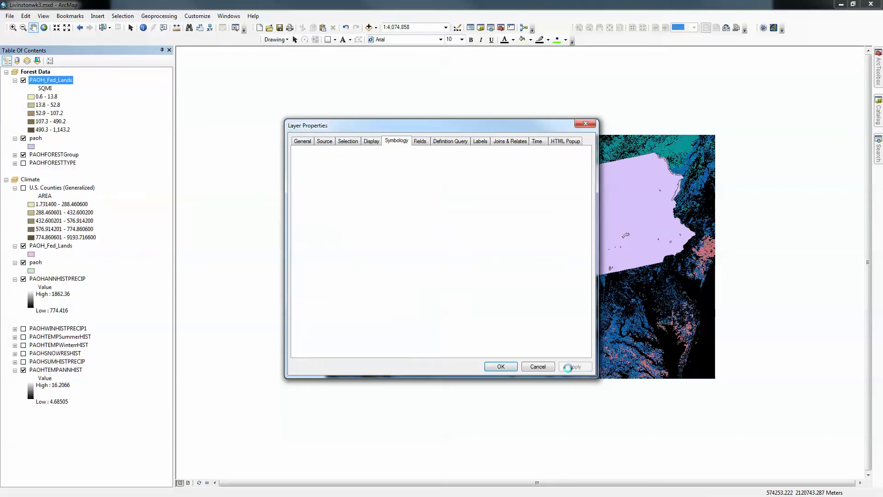
left_click(501, 365)
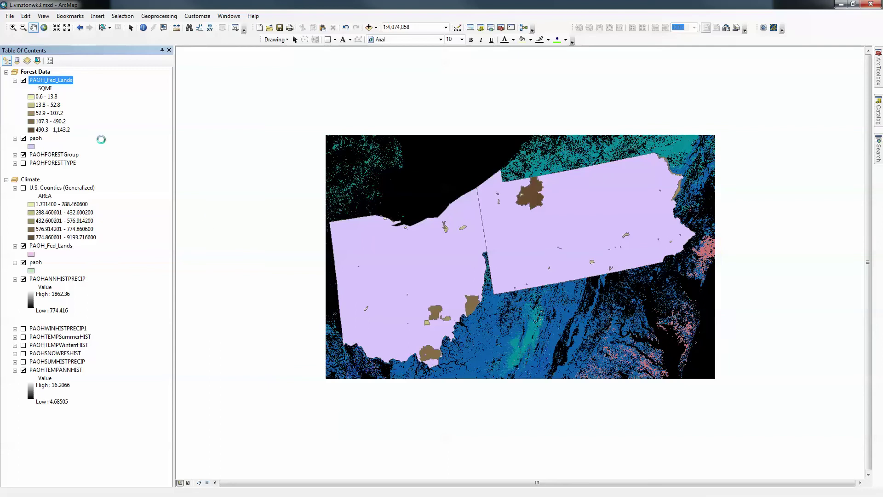
Rename the PAOH_Fed_Lands layer in the Forest Data frame as "Pennsylvania and Ohio Federal Lands"
left_click(65, 82)
left_click_drag(75, 80, 28, 81)
type("Pennsylvania and Ohio Federal Lands")
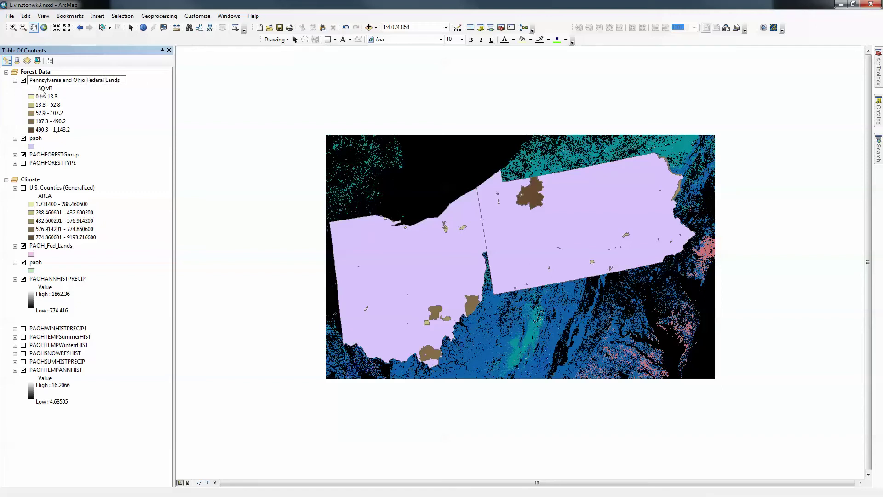
key("Return")
Change the SQMI legend heading under the federal lands layer to "Area in sq. miles"
left_click(41, 90)
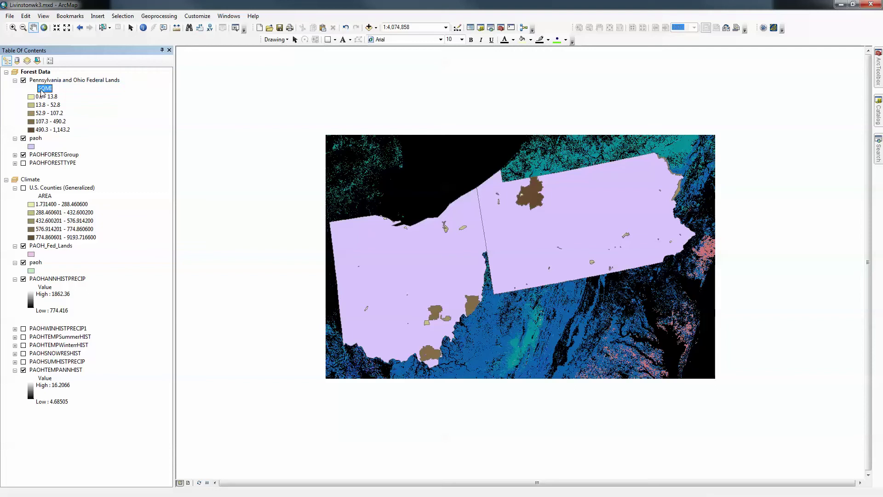
left_click(41, 90)
type("ARea")
key("BackSpace")
key("BackSpace")
key("BackSpace")
type("rea in sq. miles")
key("Return")
Rename the paoh layer in the Forest Data frame as "Pennsylvania and Ohio"
left_click(36, 140)
left_click(35, 141)
type("Pennysla")
key("BackSpace")
key("BackSpace")
type("sl")
type("ylvania")
type(" and Ohio")
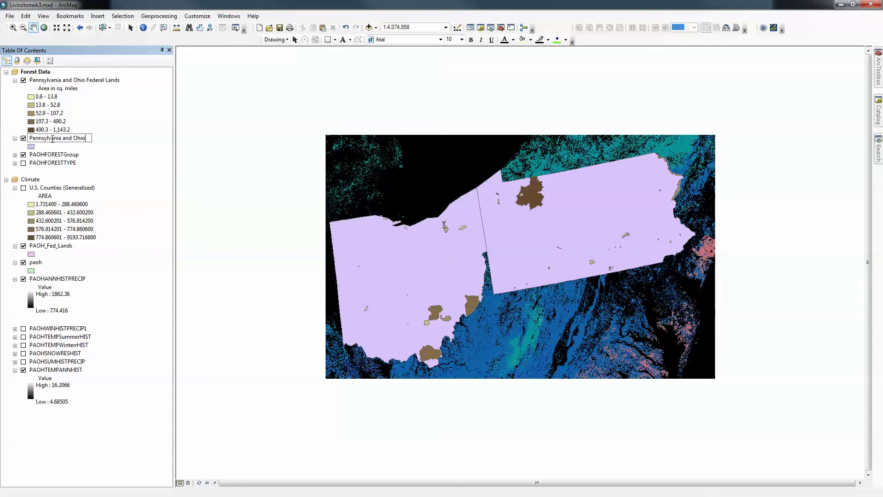
Review the symbology settings of the Pennsylvania and Ohio Federal Lands layer without changing them
left_click(52, 81)
right_click(52, 80)
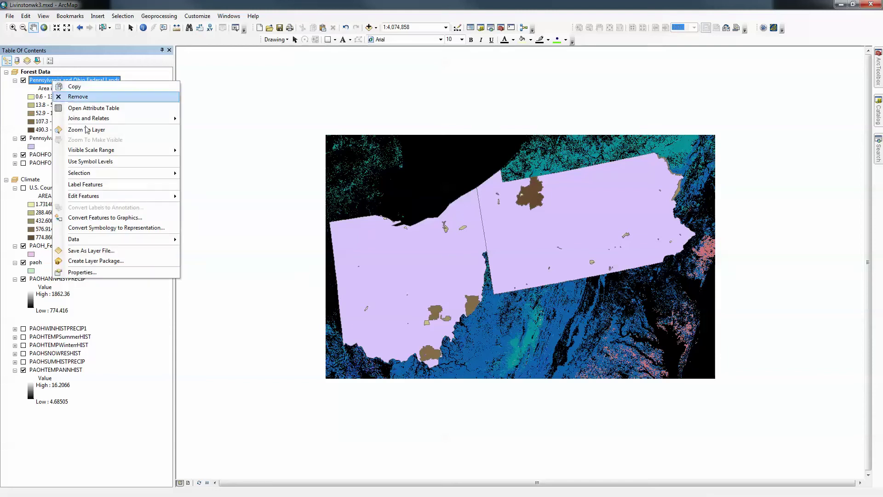
left_click(81, 273)
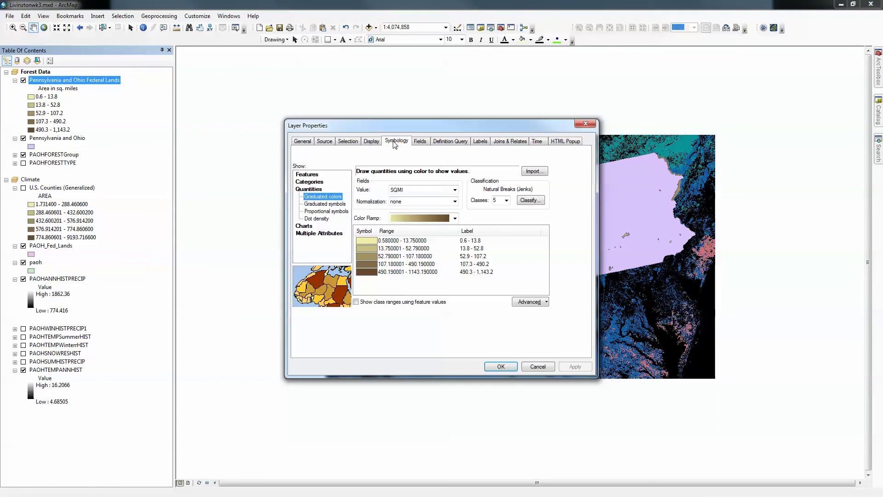
left_click(589, 125)
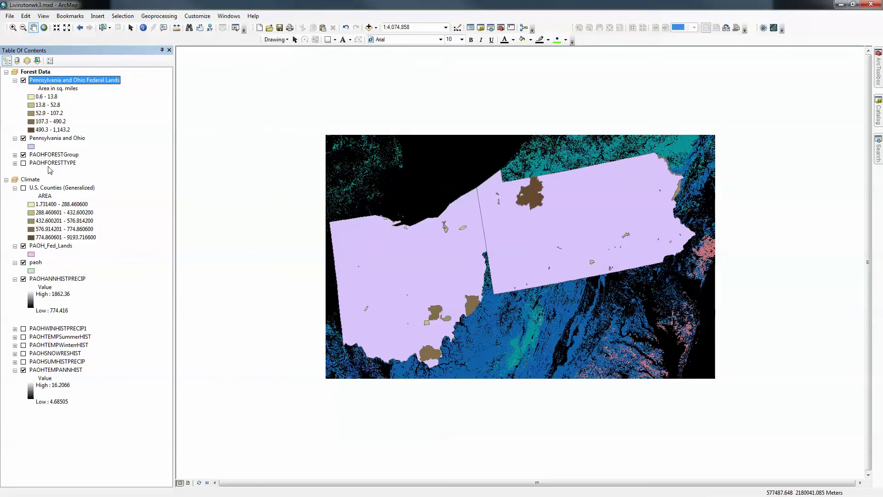
Symbolize the Pennsylvania and Ohio layer with no fill color and a red outline of width 2
left_click(30, 147)
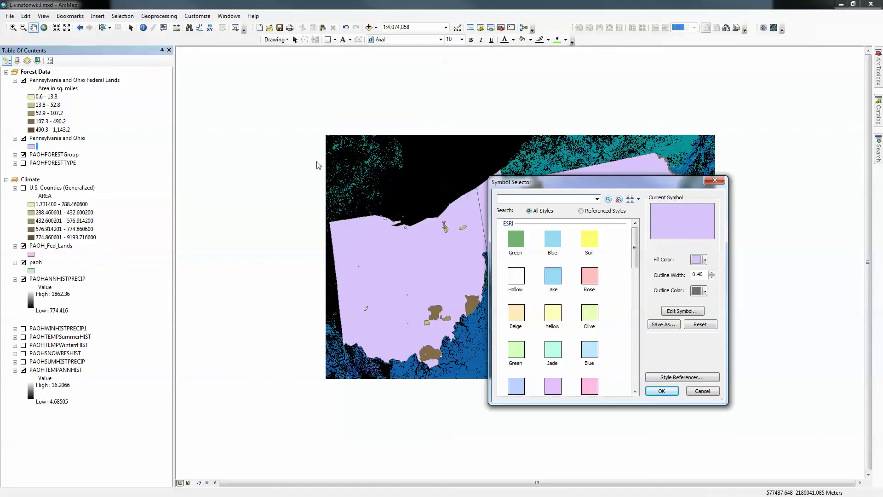
left_click(705, 259)
left_click(714, 273)
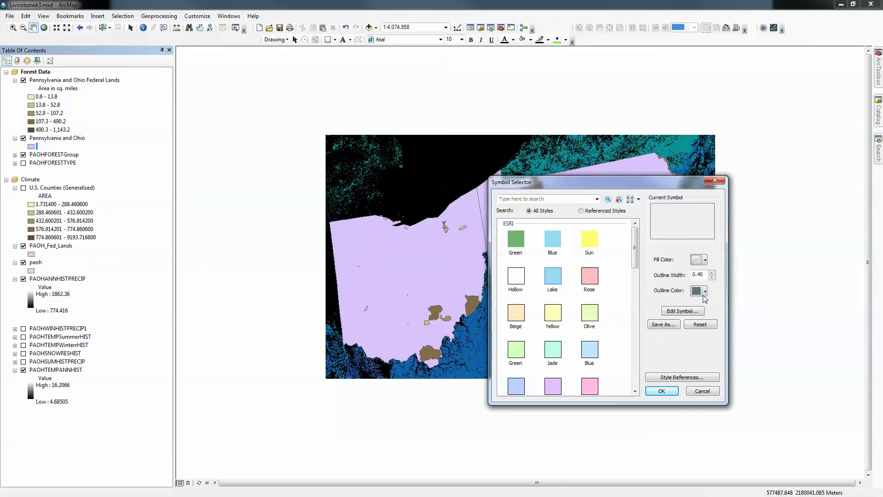
left_click(705, 291)
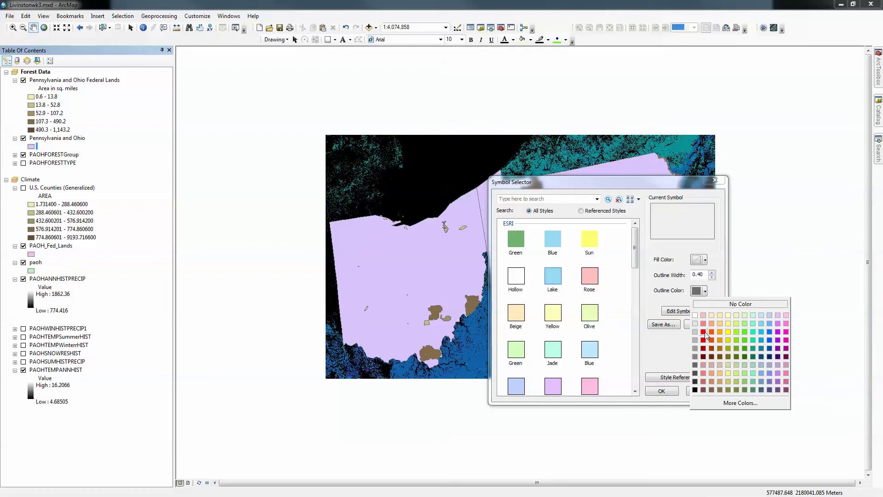
left_click(704, 332)
left_click(712, 272)
left_click(712, 274)
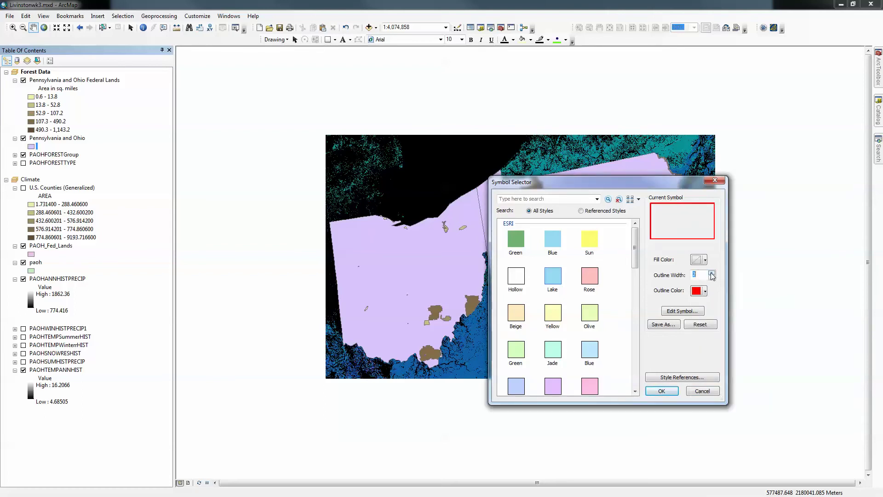
left_click(664, 392)
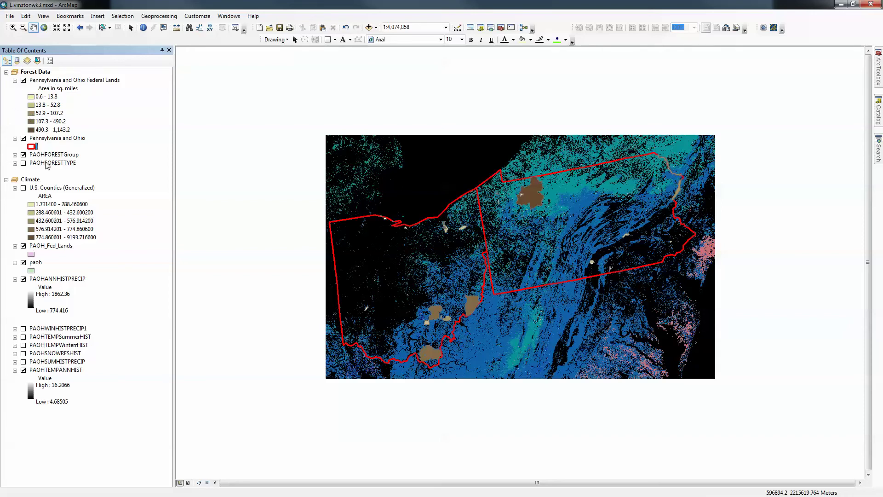
Reorder the Forest Data layers as federal lands first, followed by Pennsylvania and Ohio, PAOHFORESTTYPE, and PAOHFORESTGroup
left_click_drag(44, 157, 48, 75)
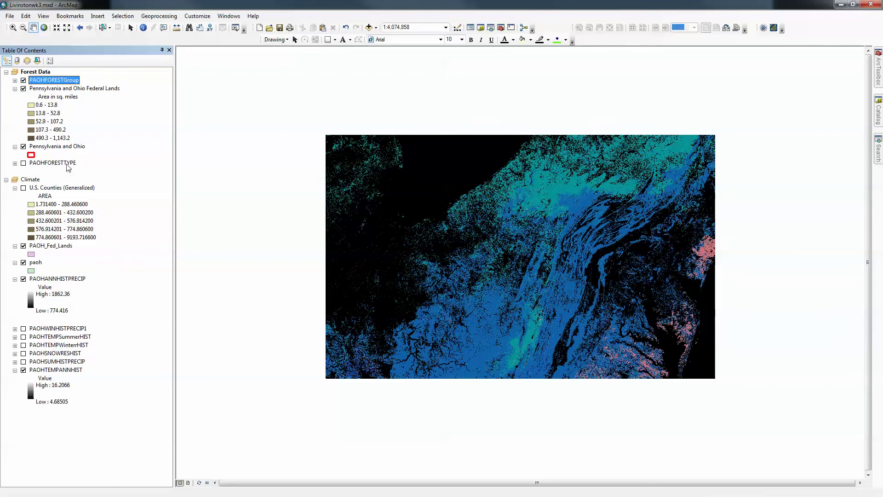
left_click_drag(54, 167, 52, 80)
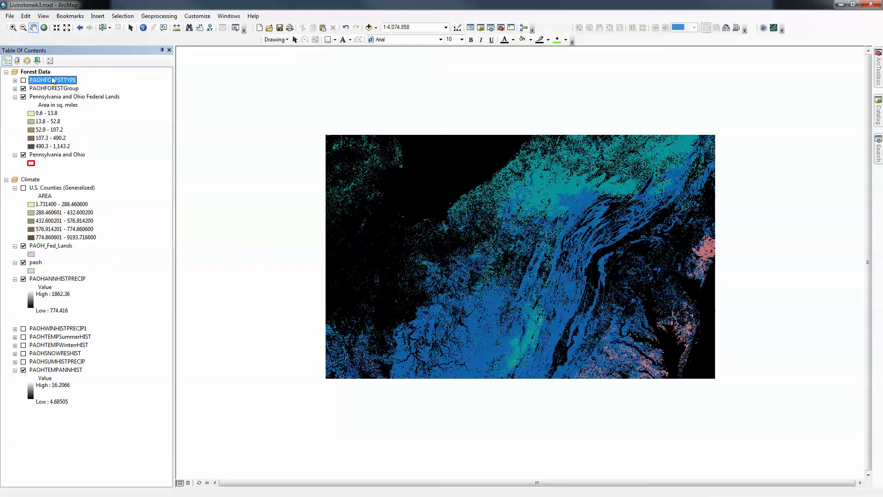
left_click_drag(49, 158, 44, 78)
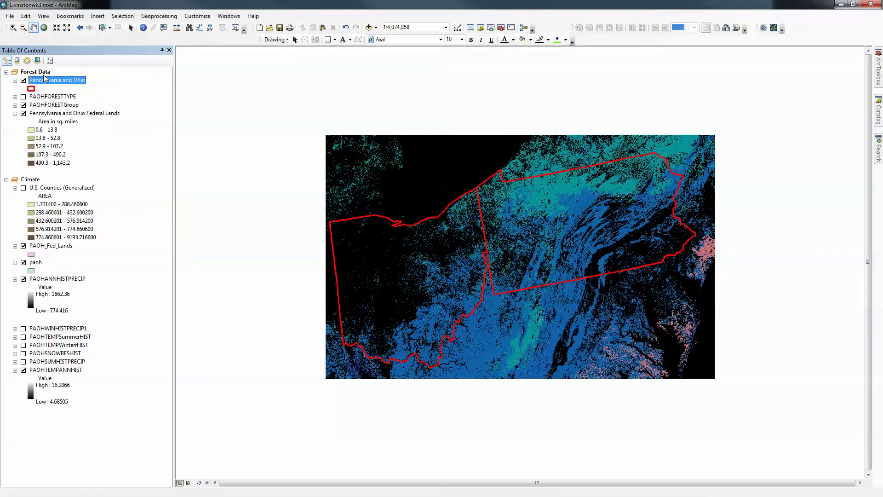
left_click(53, 114)
left_click_drag(55, 84, 53, 78)
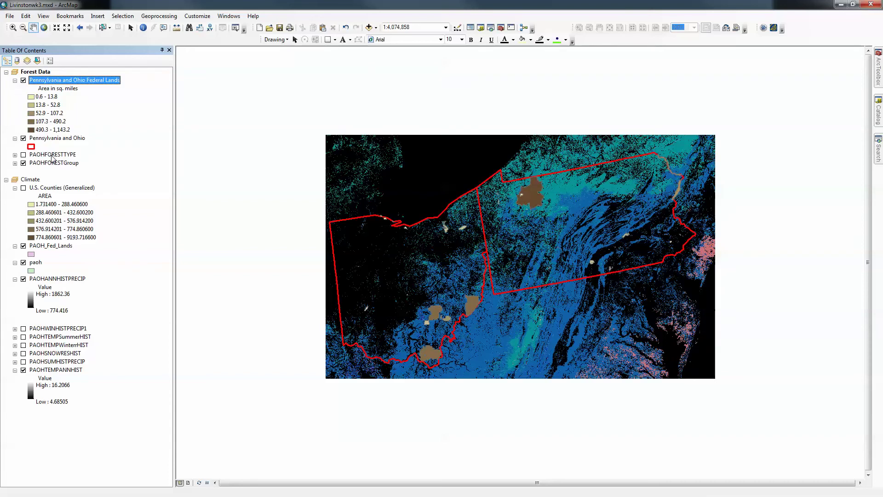
Expand the PAOHFORESTTYPE legend and look through its forest type classes
left_click(14, 155)
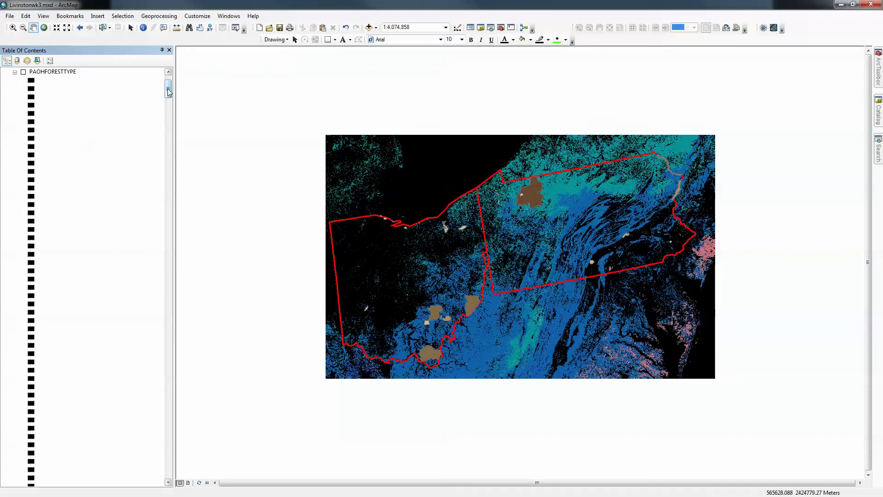
left_click_drag(168, 91, 168, 126)
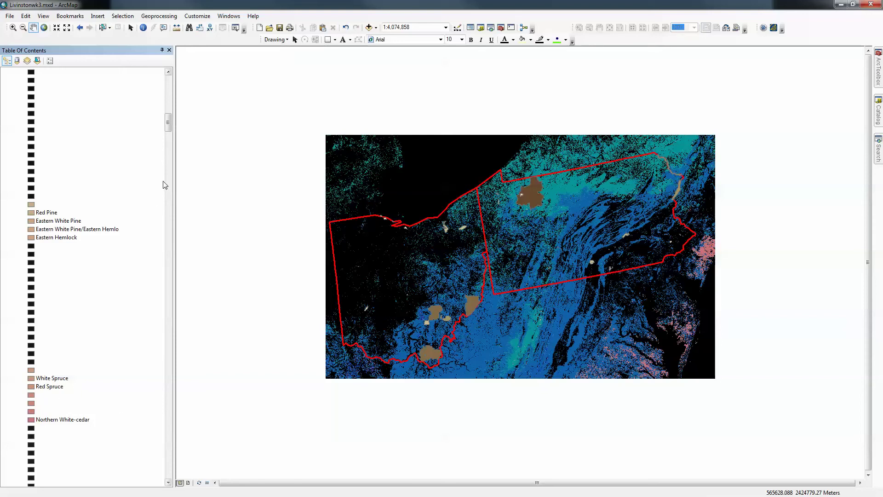
left_click_drag(173, 123, 173, 86)
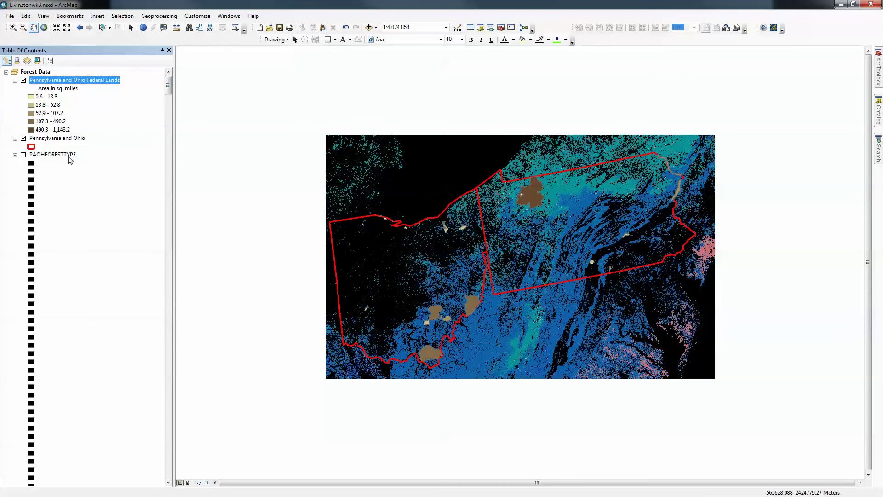
Switch the PAOHFORESTTYPE layer's symbology to unique values by Class_Names, and remove the unnamed value from the list
right_click(57, 157)
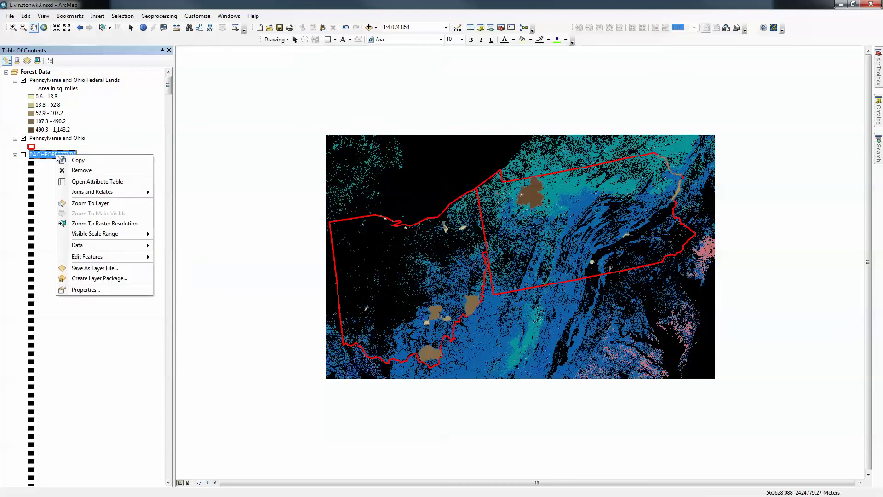
left_click(87, 289)
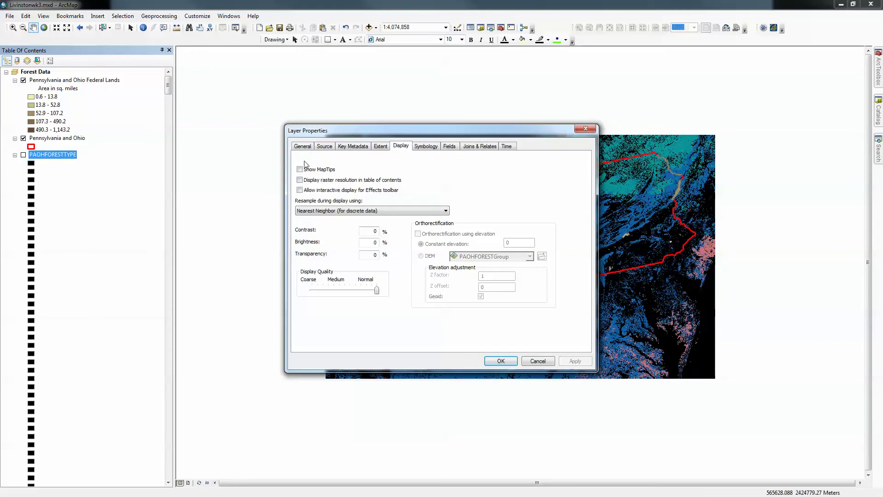
left_click(426, 146)
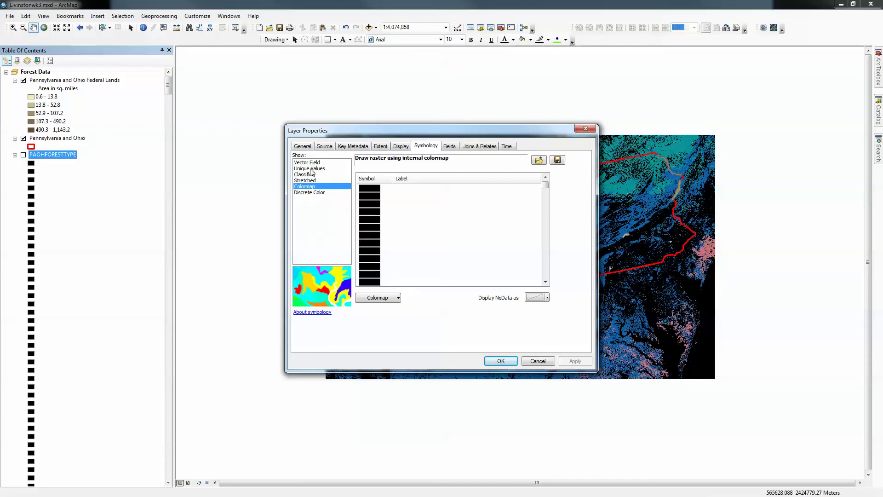
left_click(311, 169)
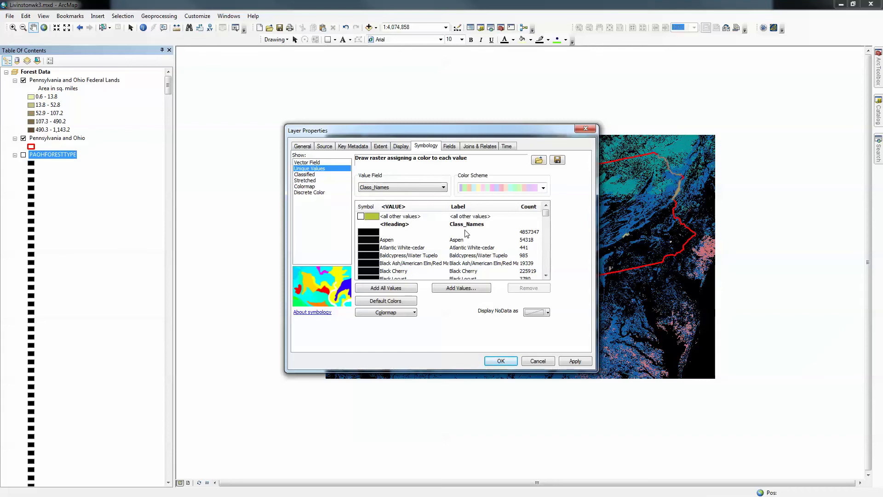
right_click(388, 234)
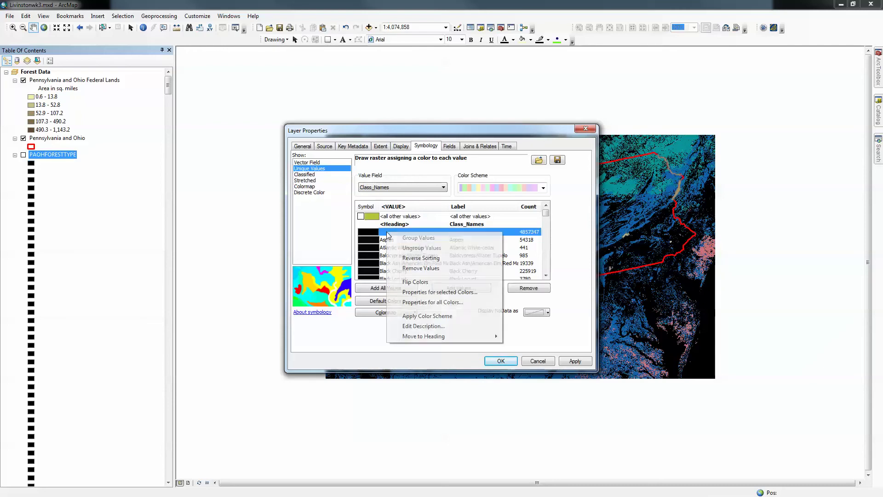
left_click(422, 268)
Try a dark multicolor color scheme on the forest type values
left_click_drag(547, 219, 544, 273)
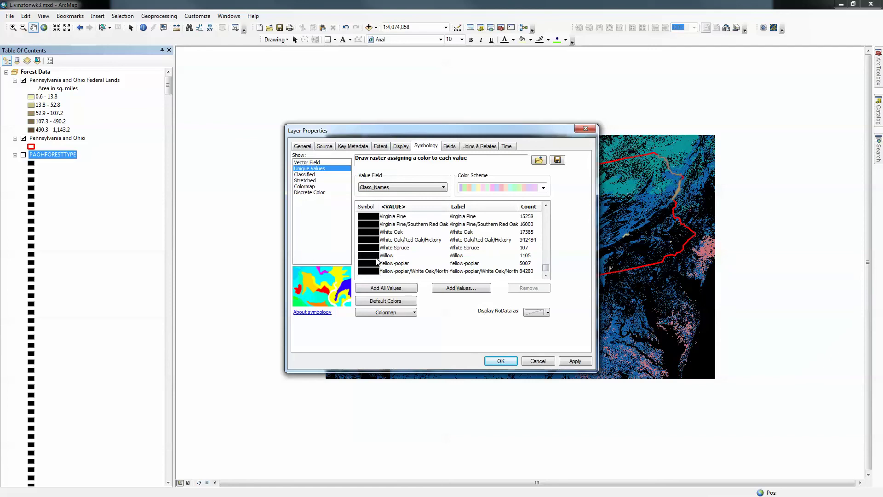
left_click(544, 188)
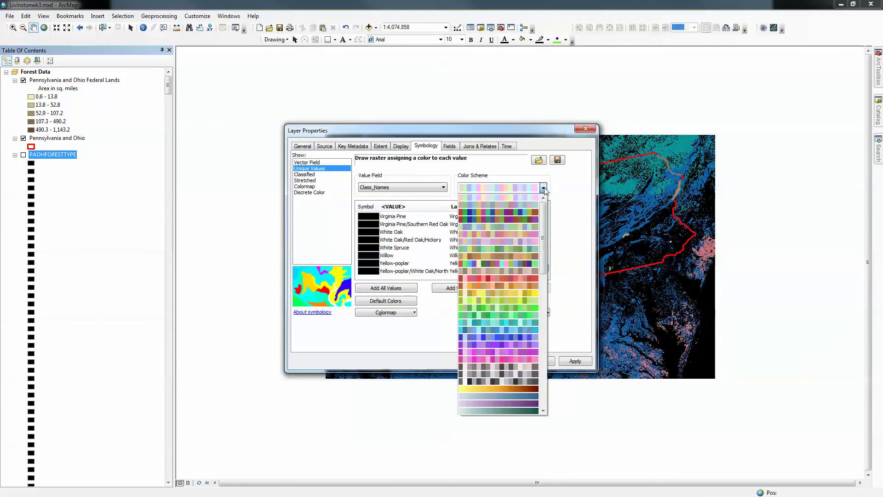
left_click(491, 223)
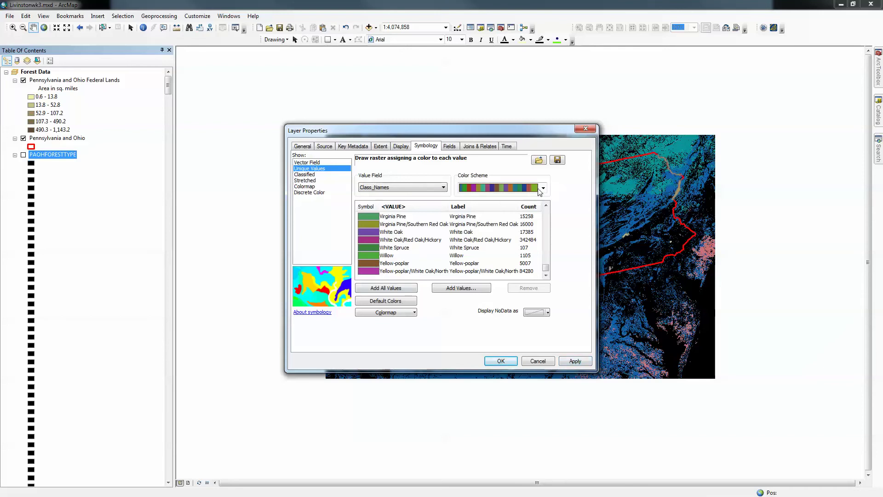
Assign a brighter, high-contrast multicolor color scheme to the forest type values, and apply it to the PAOHFORESTTYPE layer
left_click(543, 189)
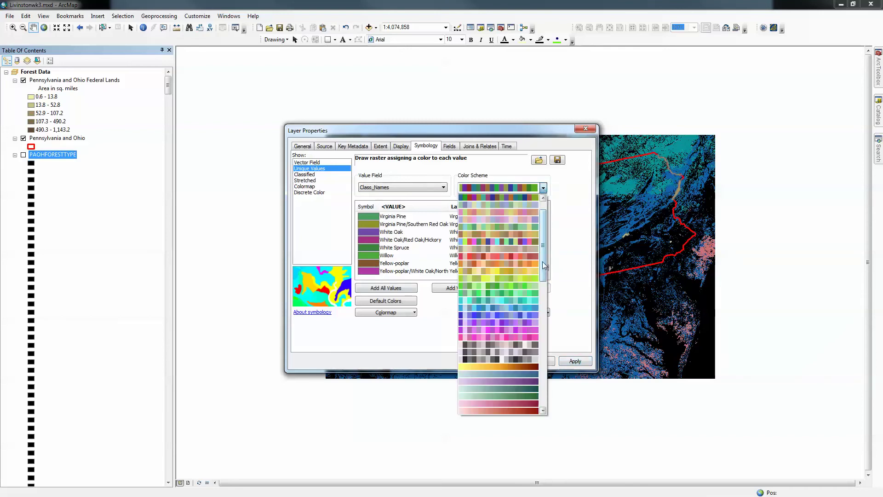
scroll(539, 286, "down", 2)
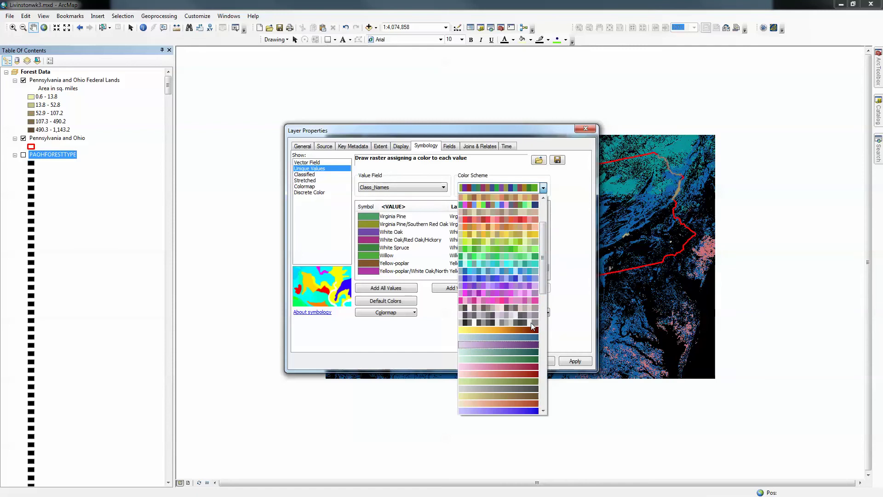
scroll(544, 284, "up", 2)
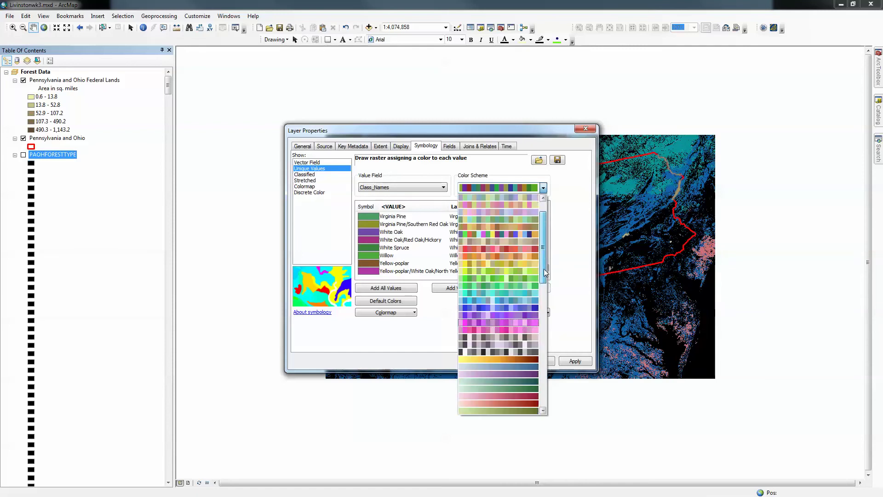
left_click(512, 237)
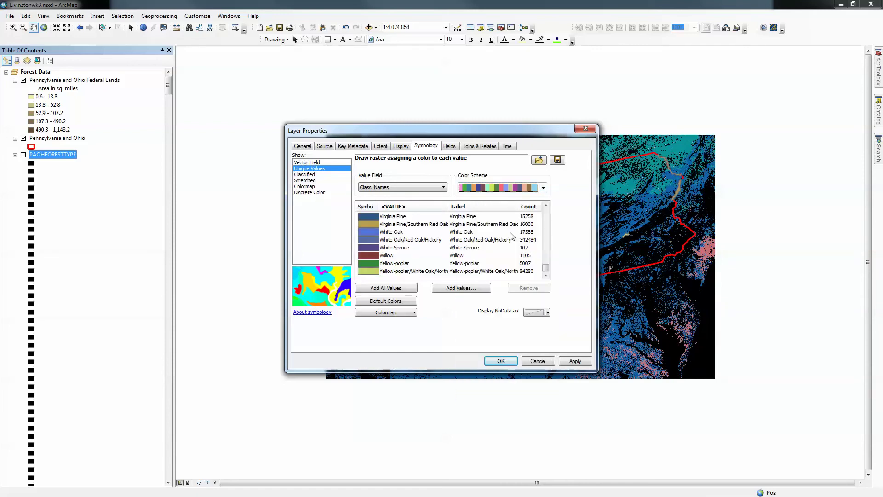
left_click(575, 362)
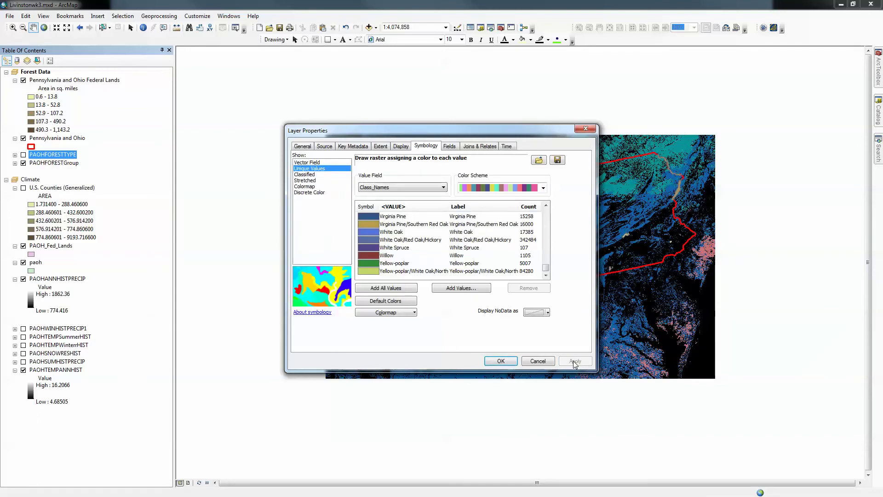
Close the PAOHFORESTTYPE layer settings, hide the PAOHFORESTGroup layer, and display PAOHFORESTTYPE on the map instead
left_click(501, 361)
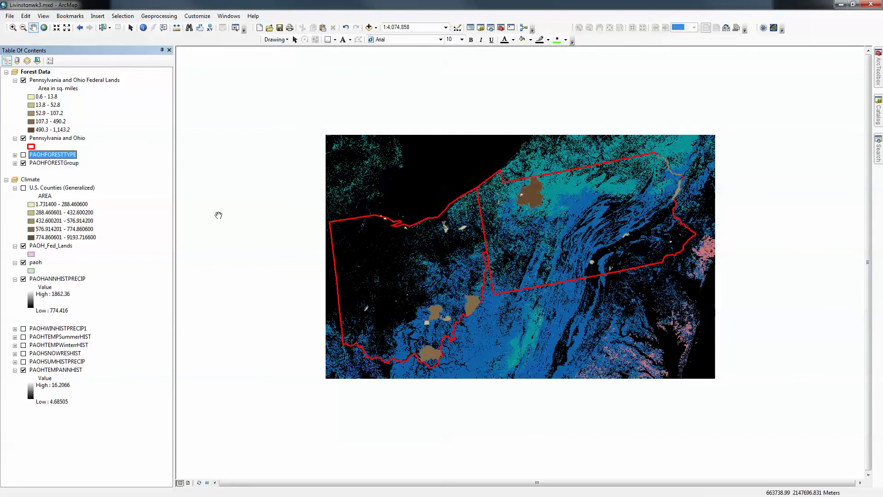
left_click(23, 163)
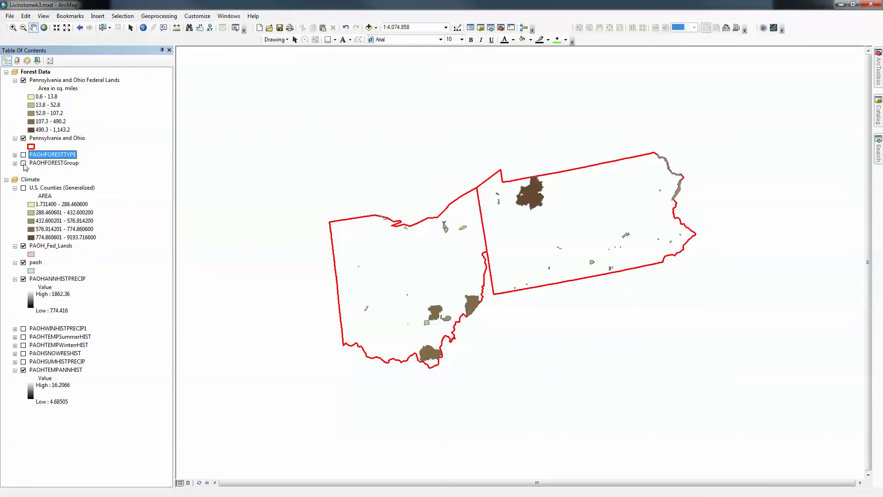
left_click(24, 155)
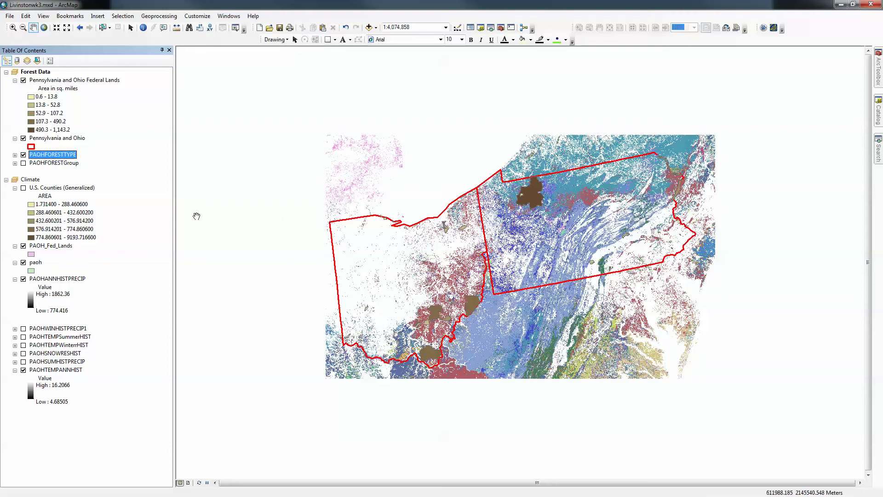
Recolor the Eastern White Pine/Northern Red class of PAOHFORESTTYPE with a red fill, and inspect where it occurs on the map
left_click(15, 155)
left_click_drag(167, 172, 167, 207)
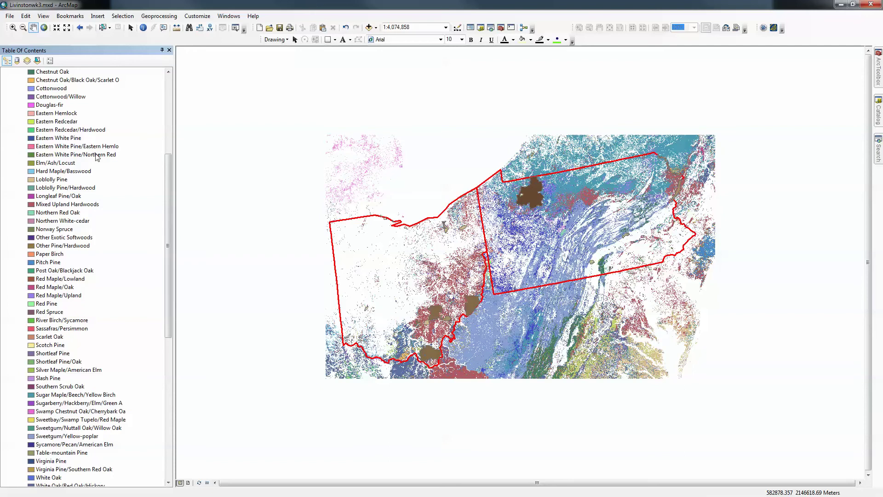
left_click(31, 157)
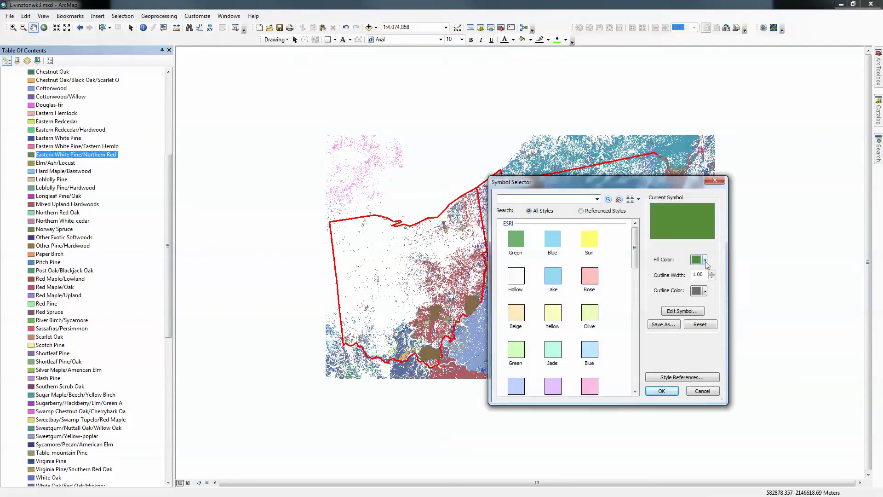
left_click(706, 261)
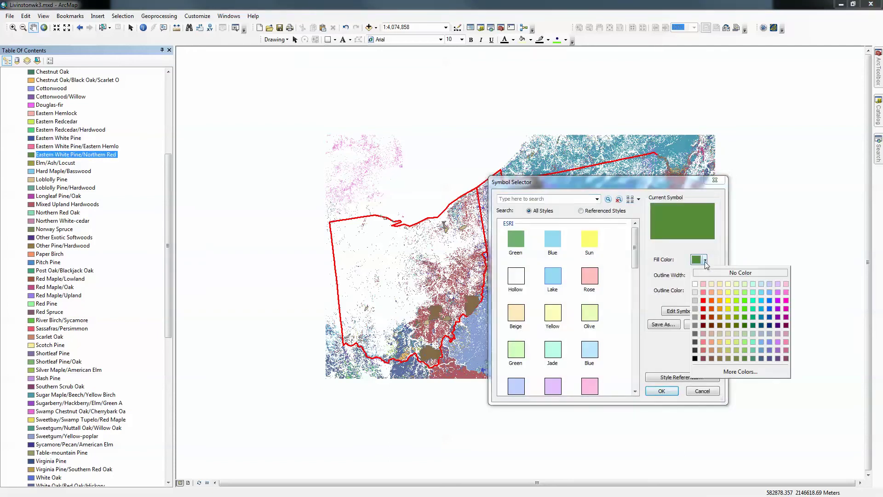
left_click(704, 301)
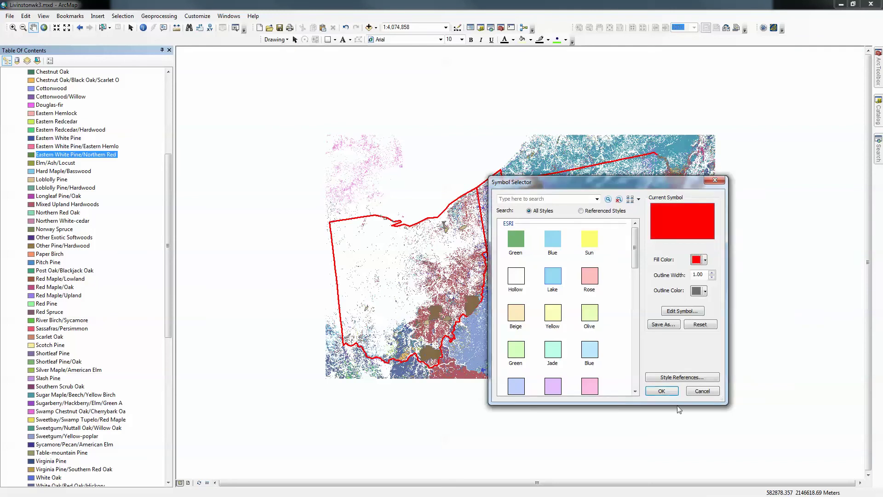
left_click(665, 390)
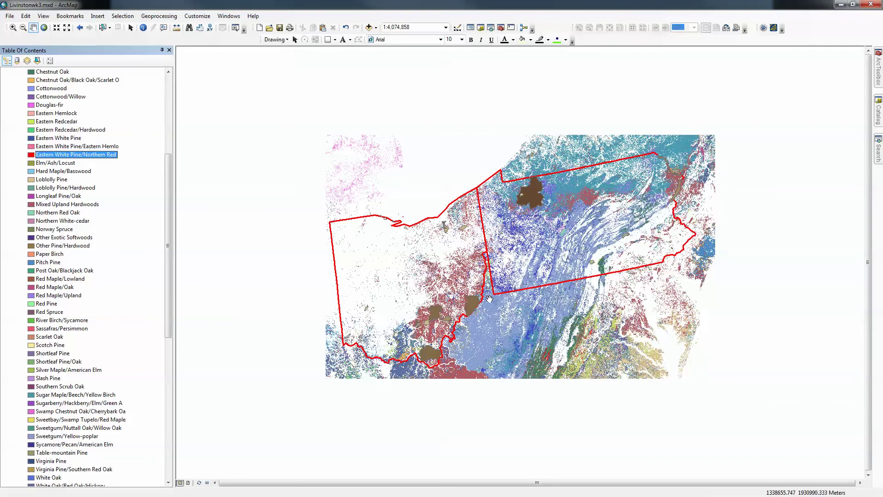
scroll(536, 250, "up", 3)
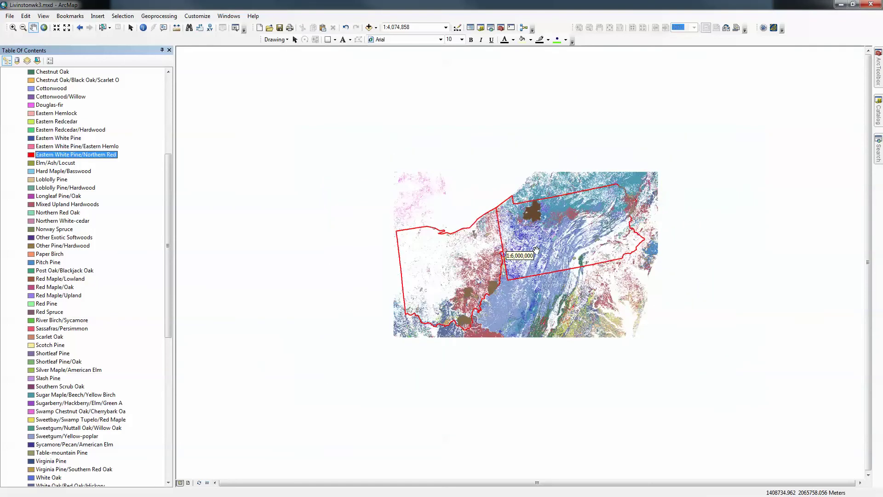
scroll(536, 250, "up", 2)
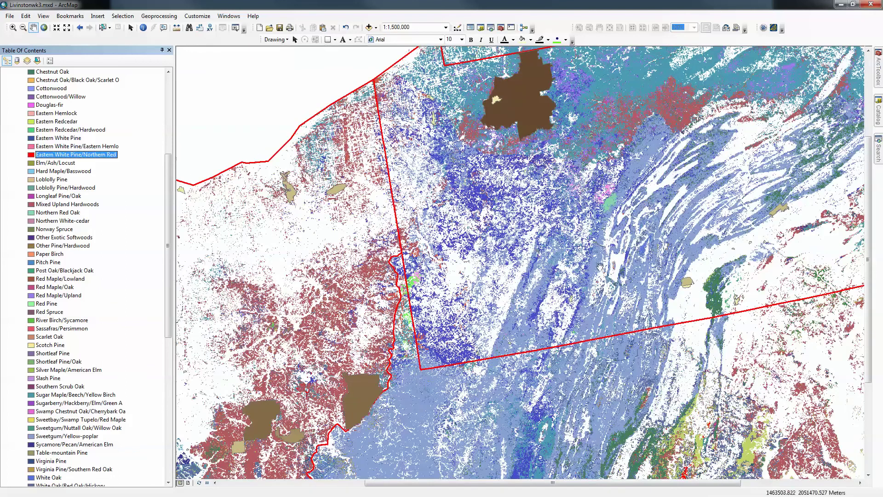
left_click_drag(536, 250, 509, 143)
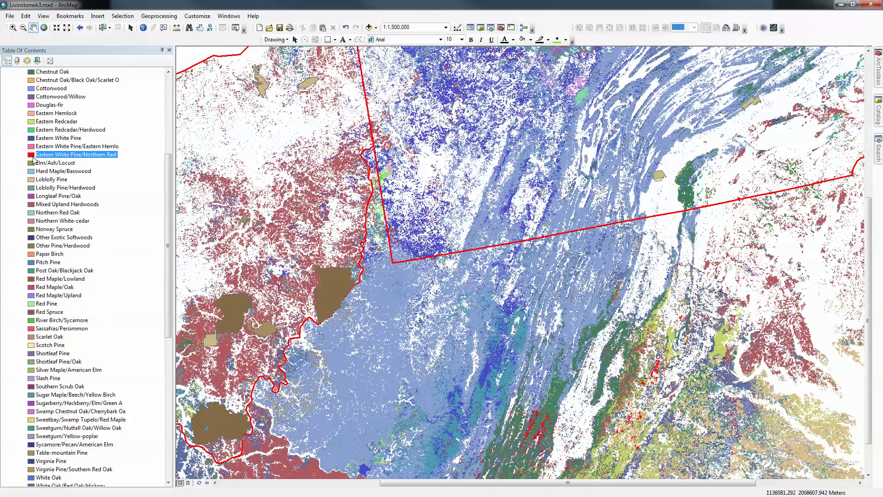
Hide the PAOHFORESTTYPE layer and collapse its legend
left_click_drag(168, 187, 168, 109)
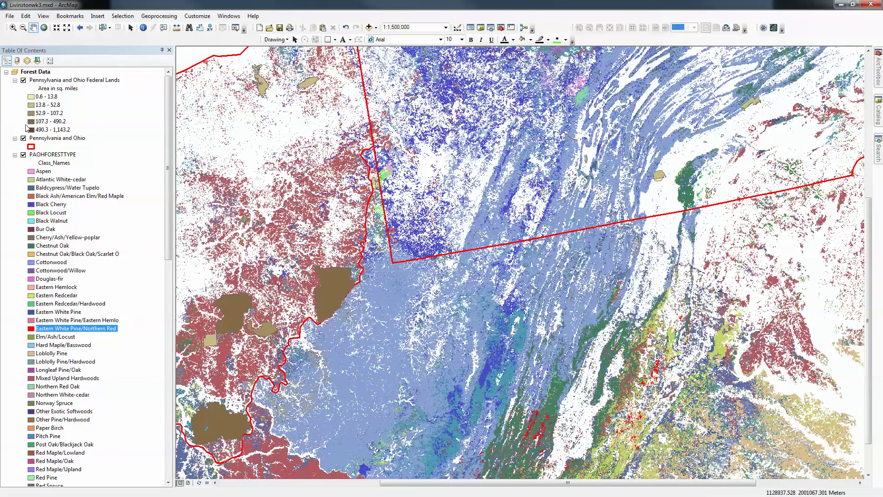
left_click(24, 157)
left_click(24, 155)
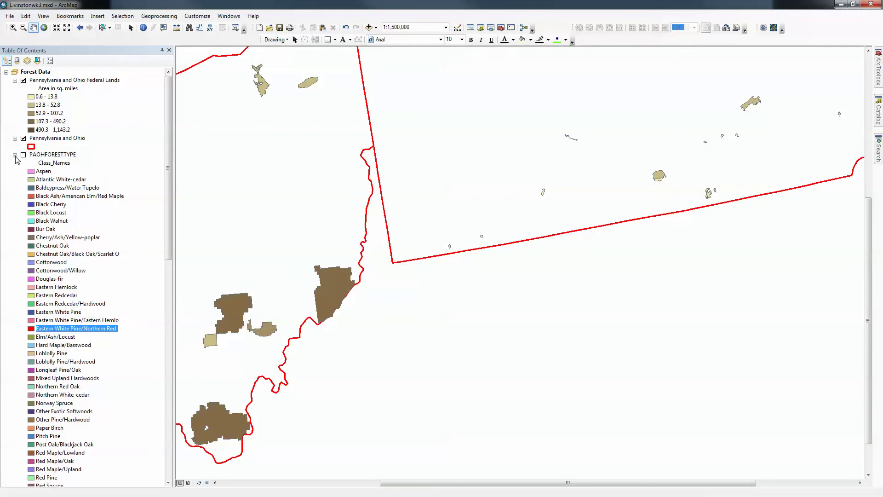
left_click(15, 156)
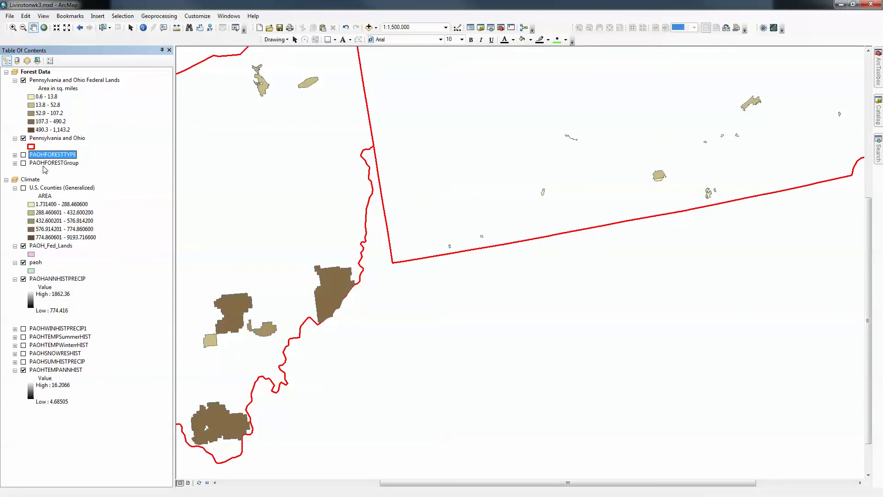
Switch the PAOHFORESTGroup layer's symbology to unique values by Class_Names, and remove the unnamed value from the list
left_click(15, 163)
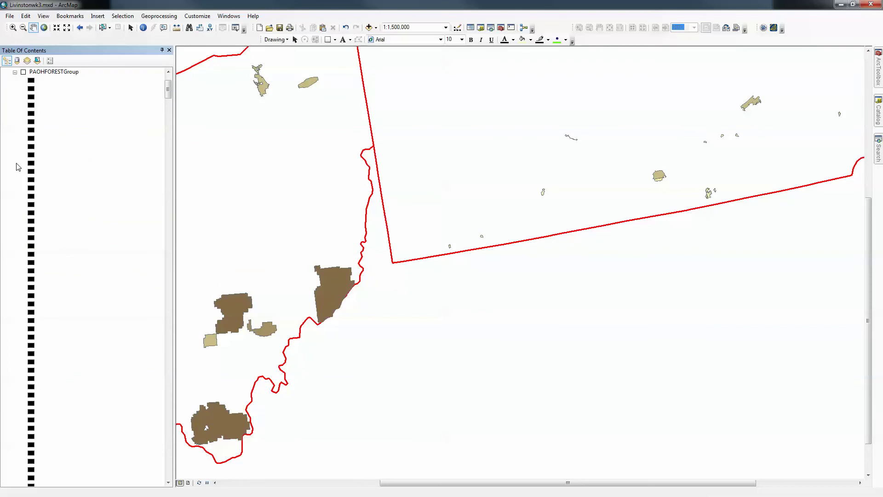
right_click(60, 74)
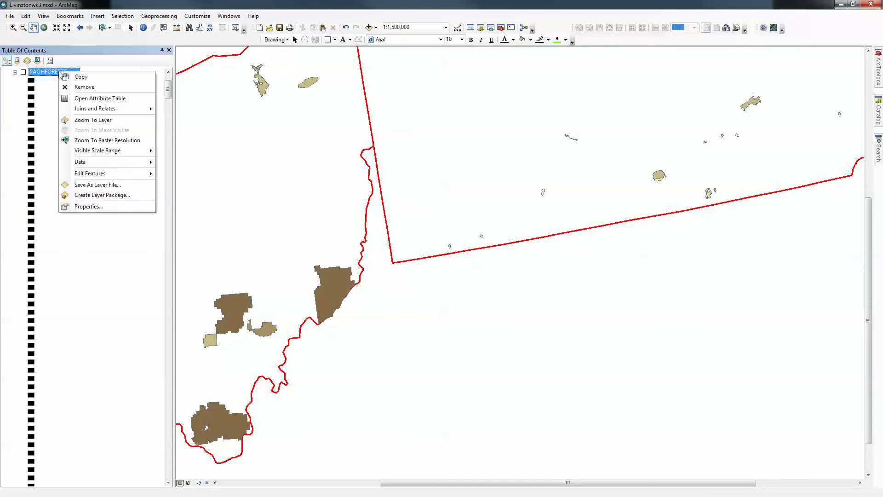
left_click(88, 206)
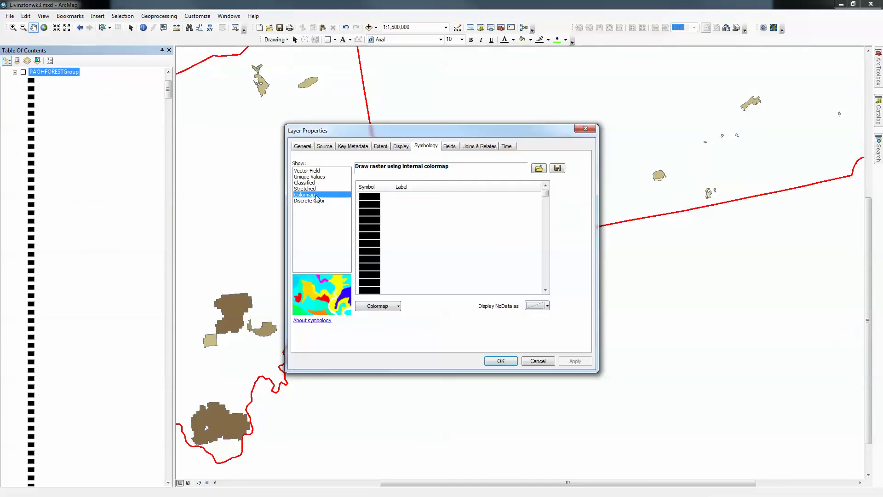
left_click(311, 178)
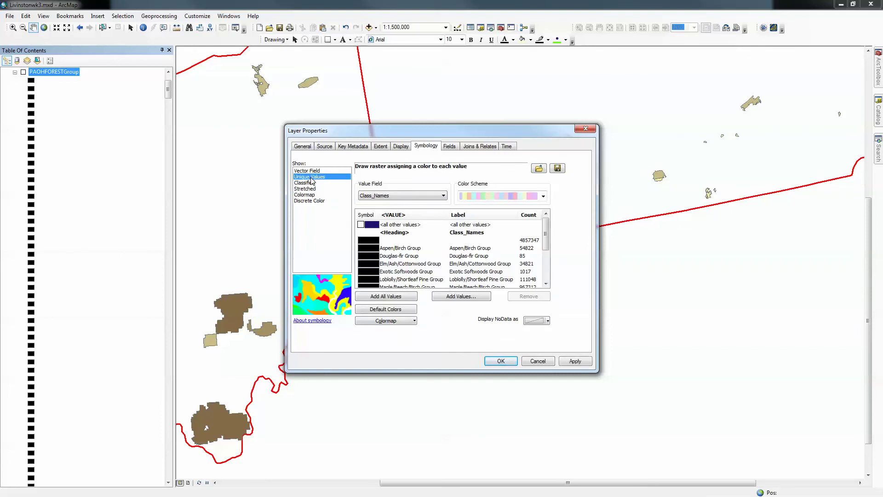
left_click(391, 240)
right_click(390, 240)
left_click(425, 276)
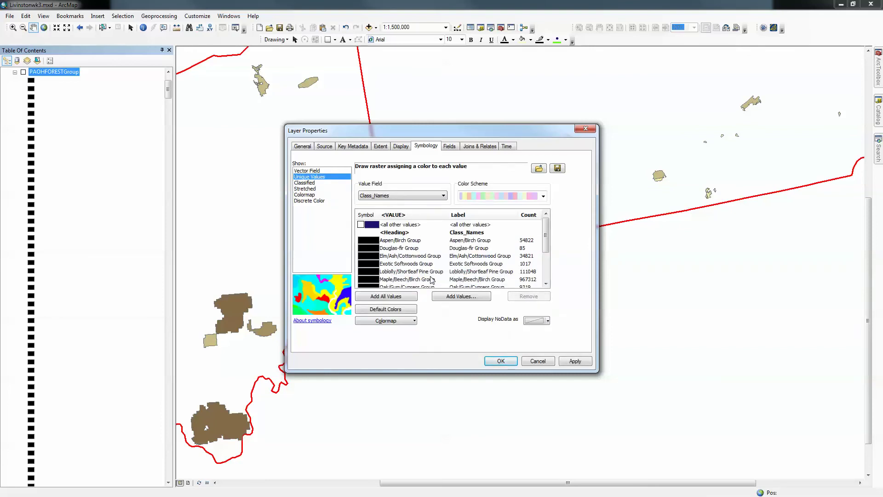
Assign a bright, high-contrast multicolor color scheme to the forest group values, and apply it to the PAOHFORESTGroup layer
left_click(543, 197)
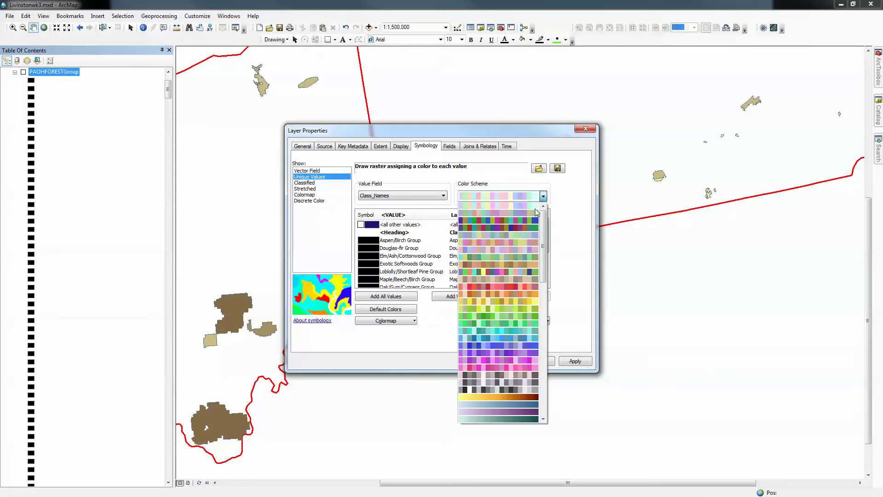
left_click(491, 273)
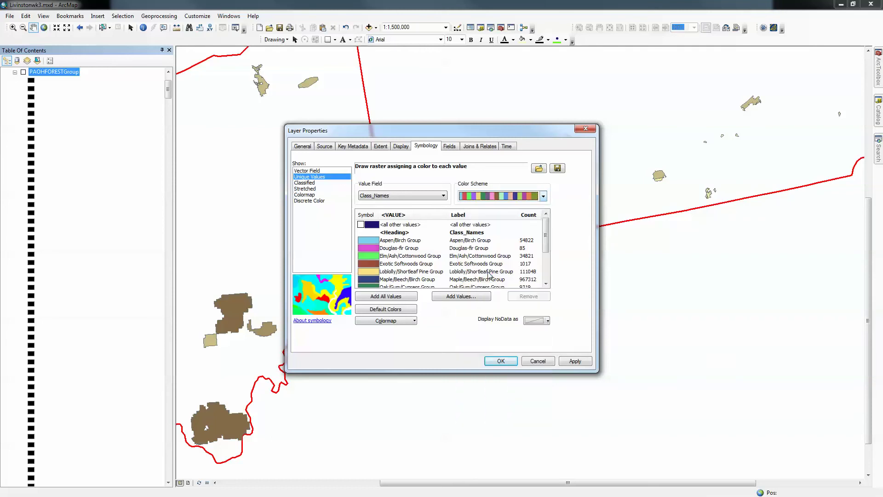
left_click(575, 362)
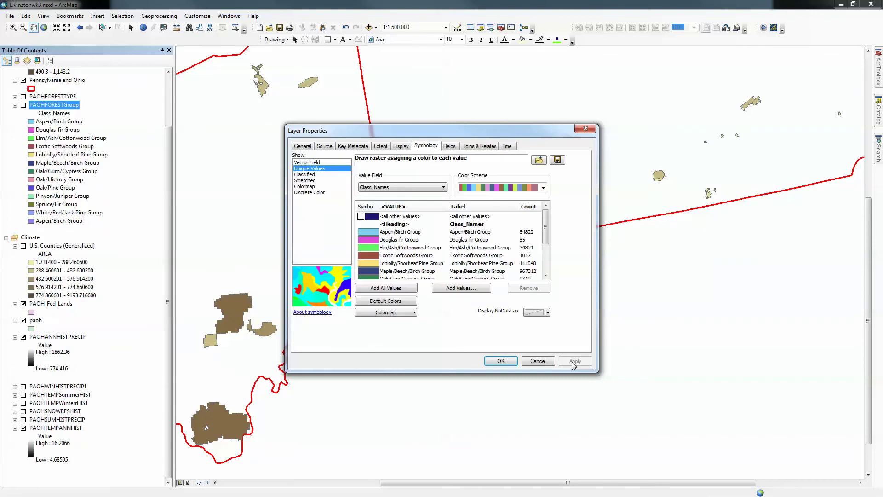
left_click(501, 361)
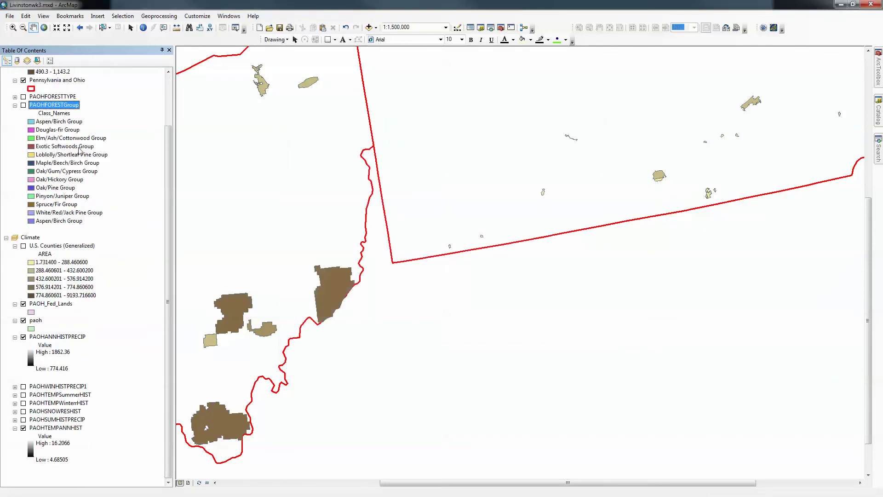
Display the PAOHFORESTGroup layer and bring all of Pennsylvania and Ohio into view at 1:4,000,000
left_click(23, 106)
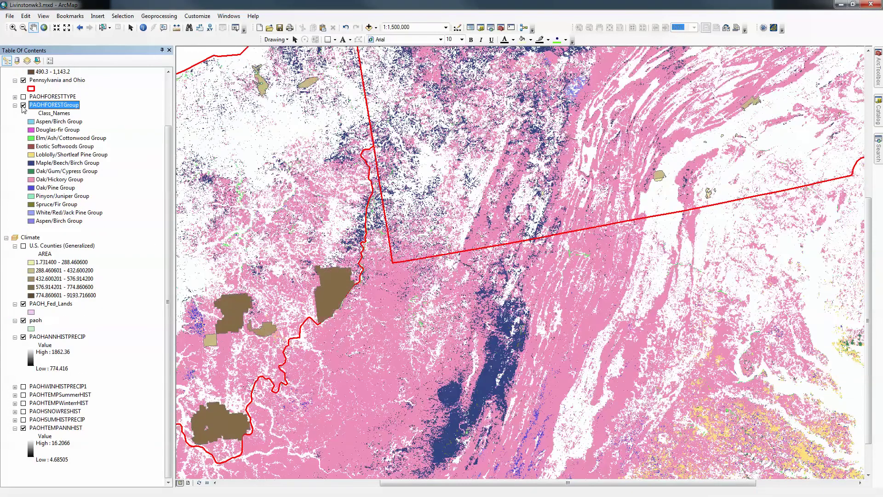
scroll(404, 220, "up", 1)
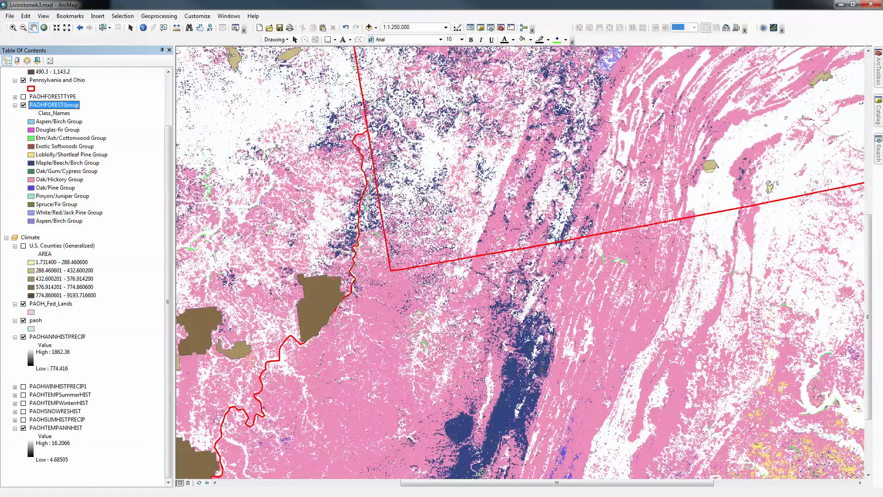
scroll(424, 203, "down", 3)
scroll(424, 203, "down", 1)
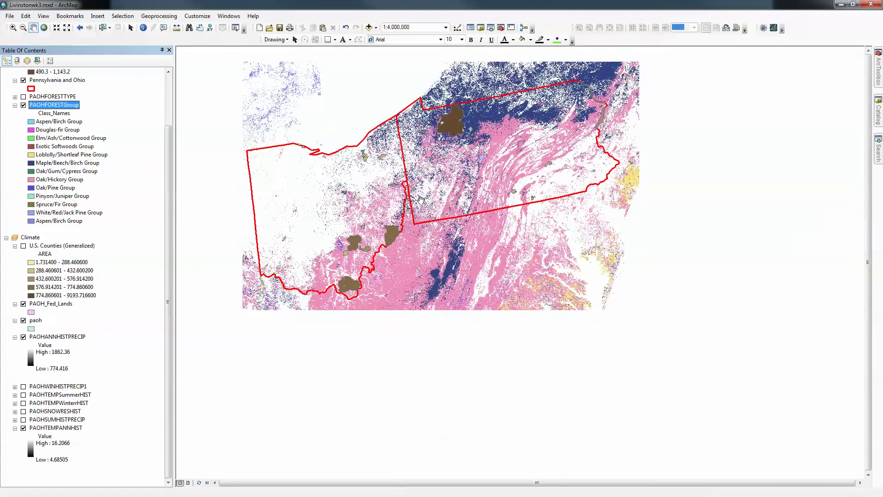
left_click_drag(419, 152, 431, 219)
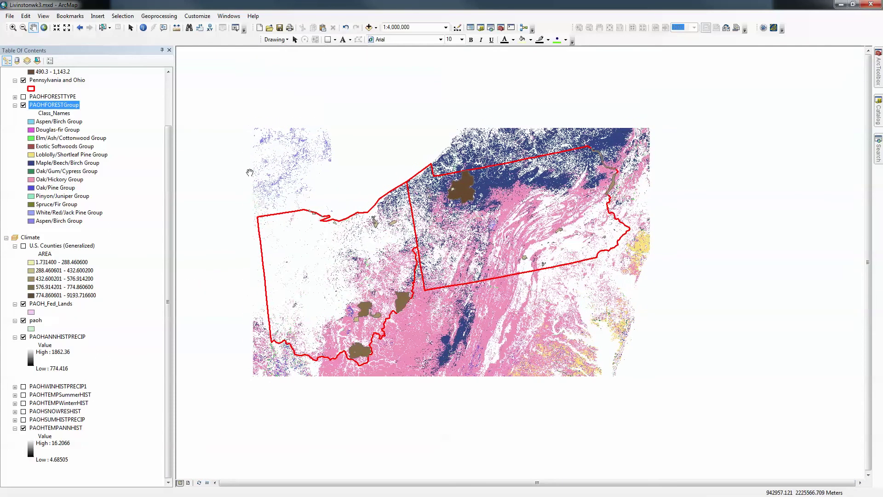
Change the fill color of the Oak/Hickory Group class to a dark yellow
double_click(32, 181)
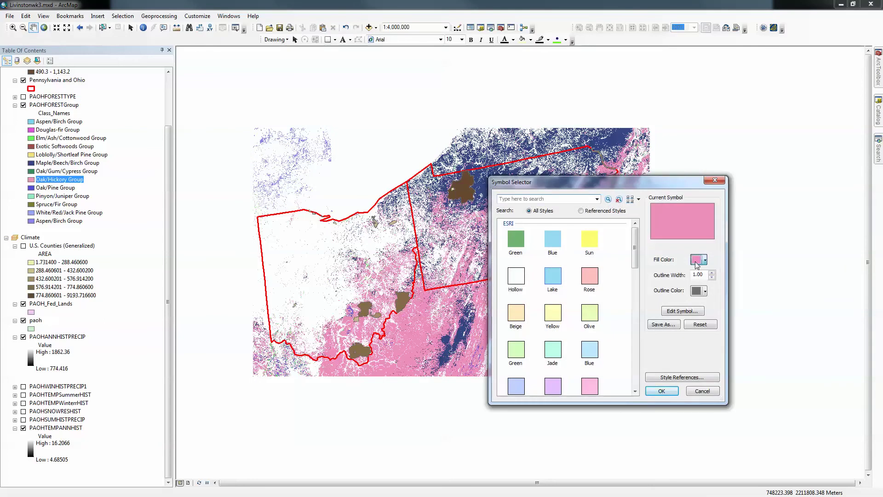
left_click(705, 259)
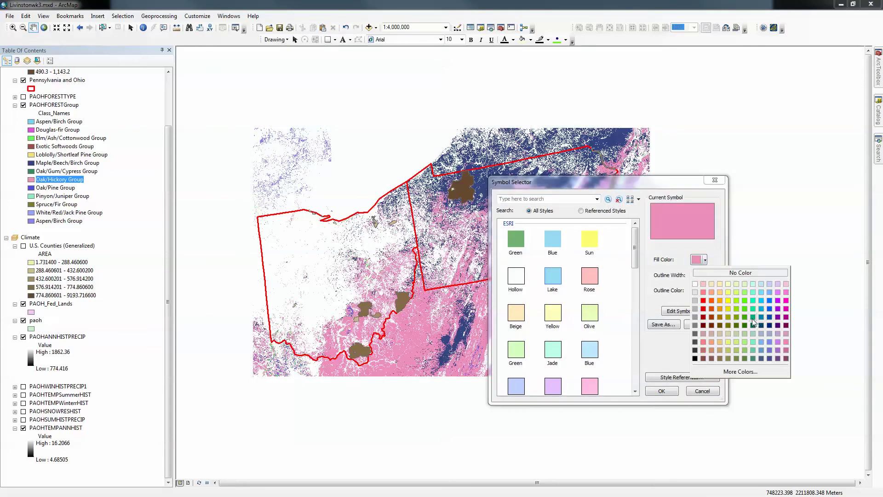
left_click(729, 310)
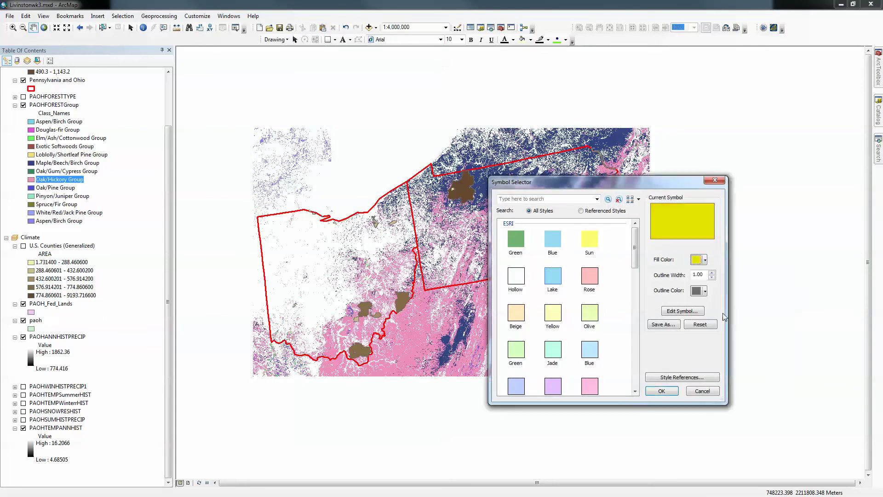
left_click(662, 391)
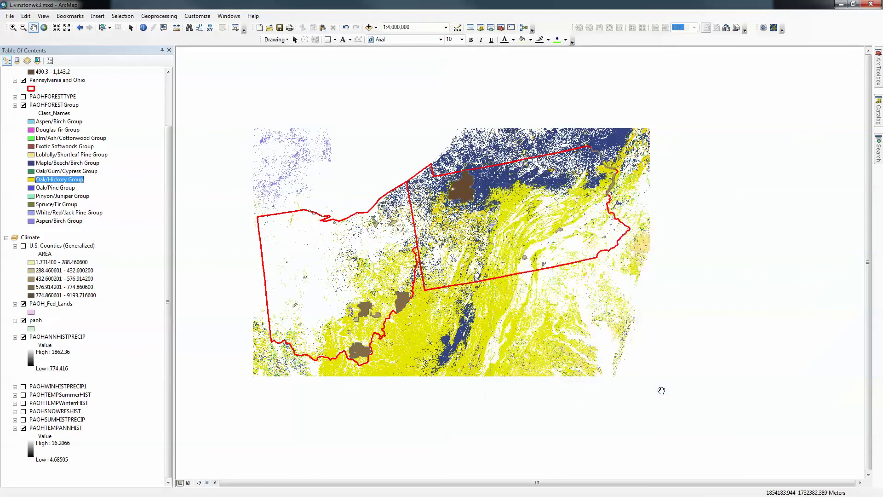
Open the custom color settings for the Oak/Hickory Group fill, switch the color model to HSV, and check the color properties
left_click(31, 180)
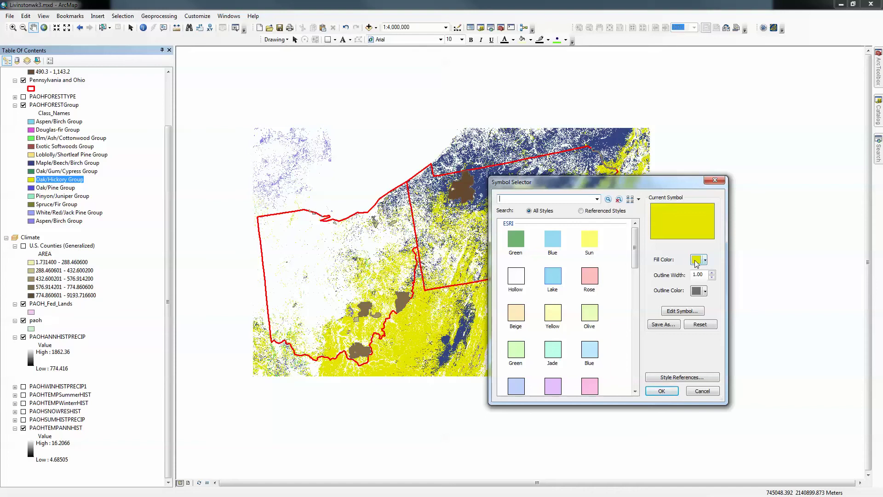
left_click(697, 260)
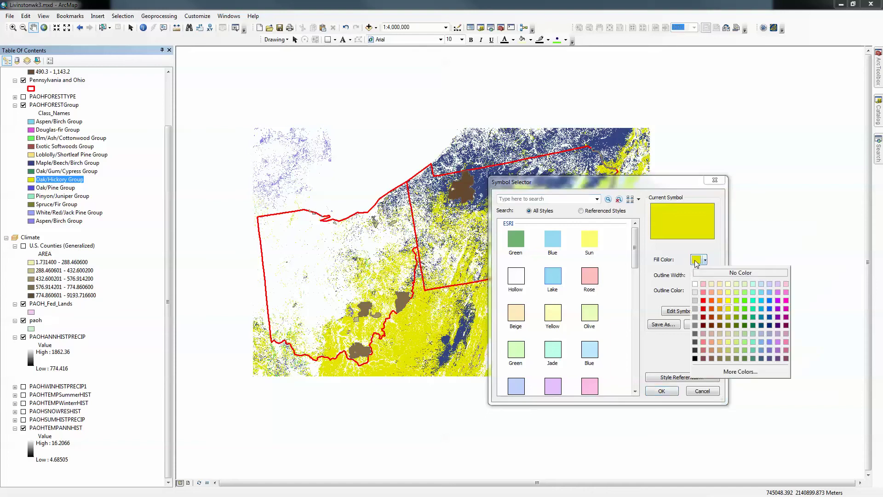
left_click(736, 372)
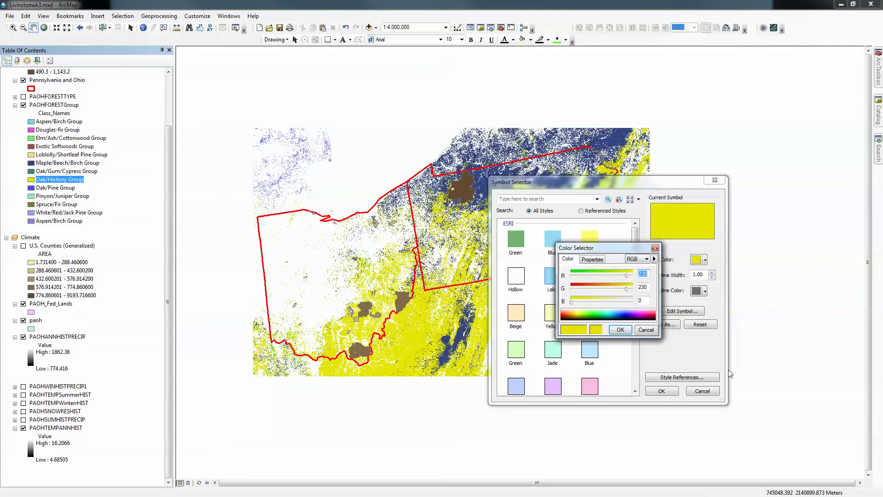
left_click(647, 259)
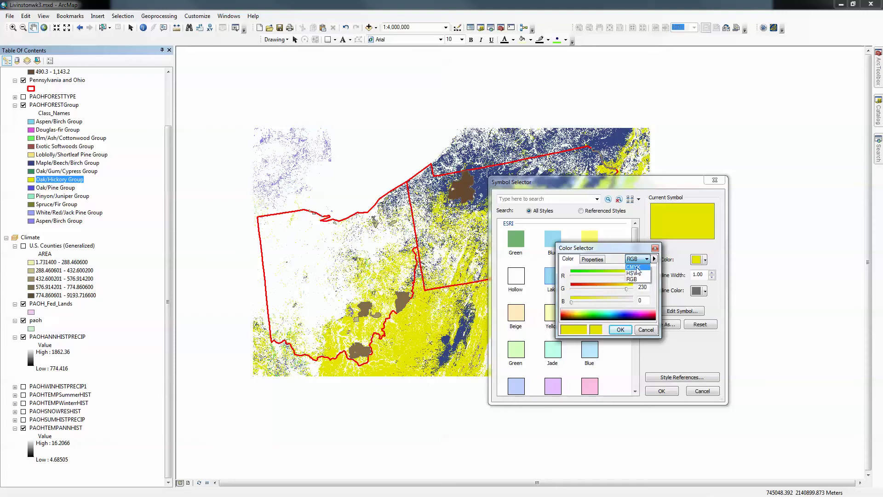
left_click(638, 267)
left_click(642, 259)
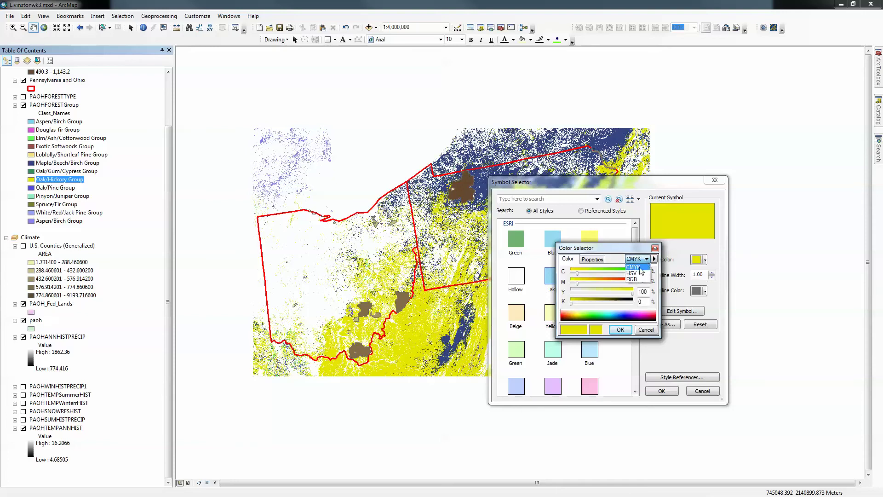
left_click(637, 272)
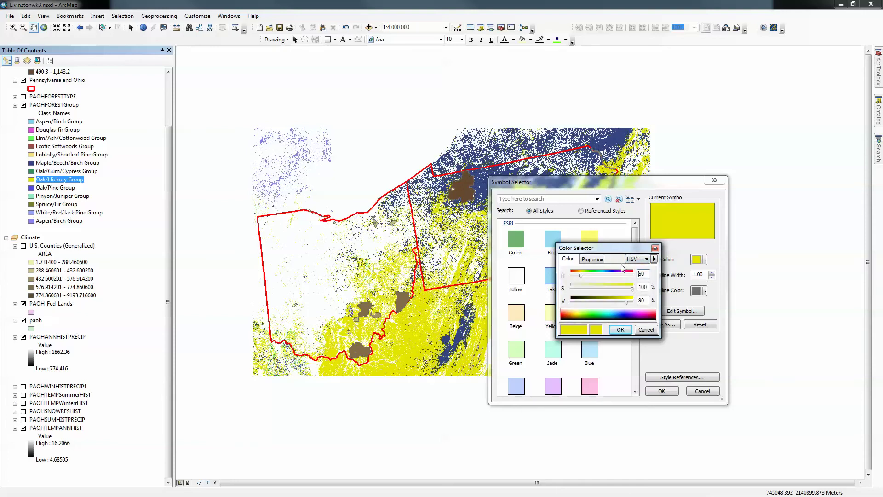
left_click(594, 261)
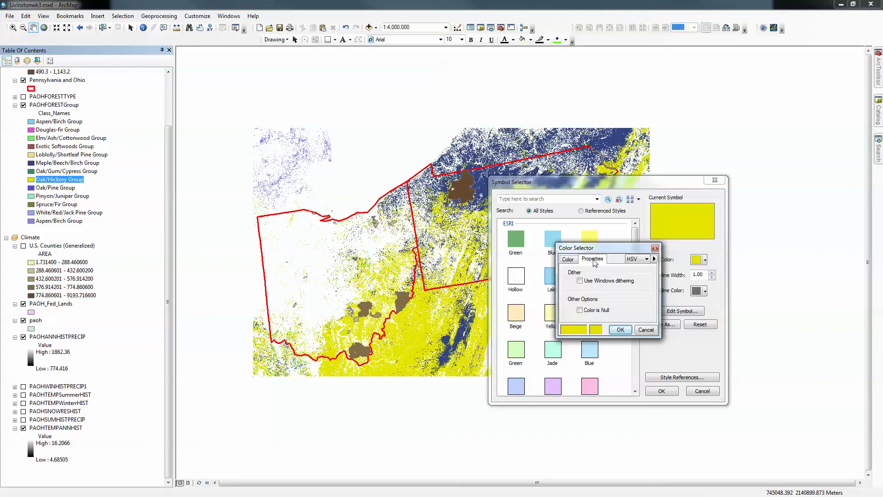
left_click(570, 260)
Set the Oak/Hickory Group fill to a custom yellow-green with hue 73, saturation 100 and value 90
left_click(585, 335)
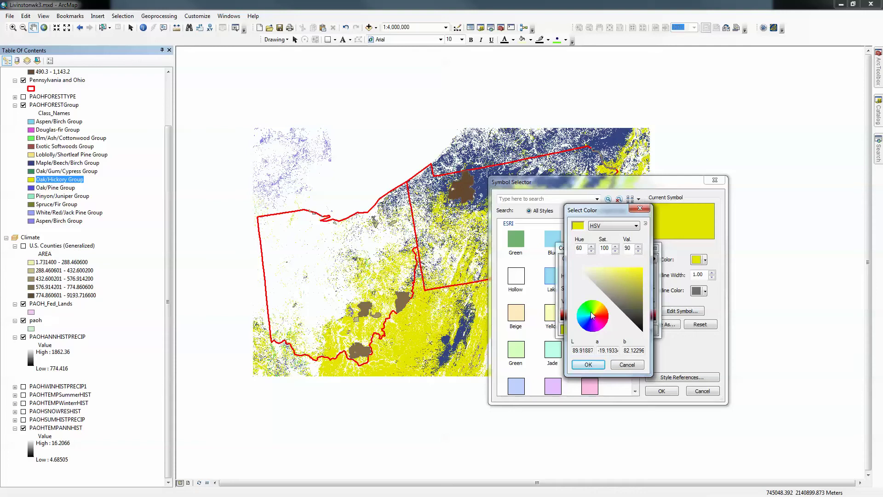
left_click(637, 226)
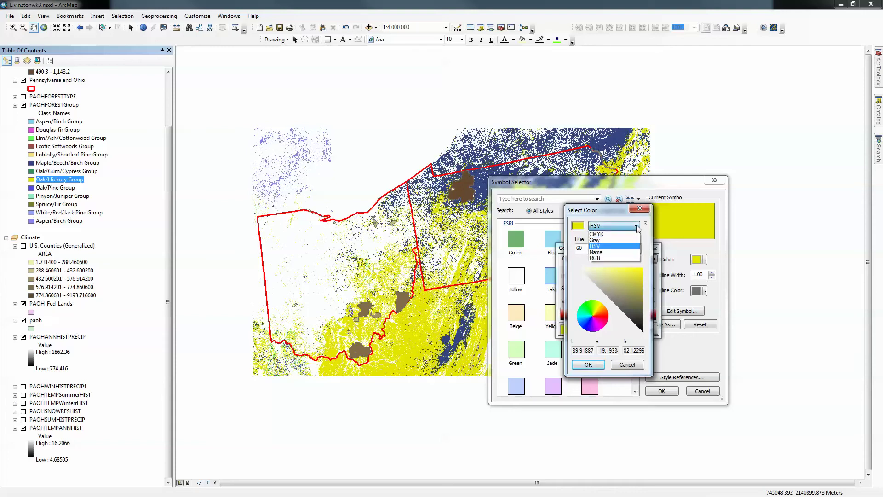
left_click(590, 314)
left_click(591, 314)
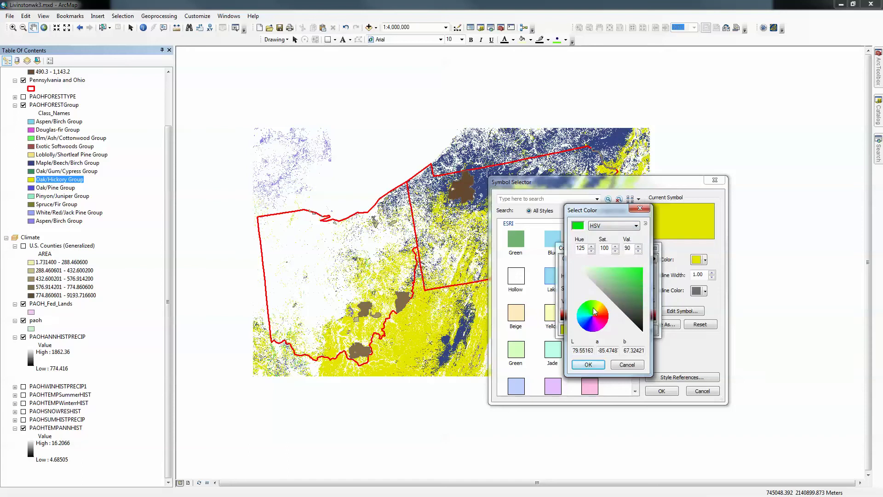
left_click(595, 312)
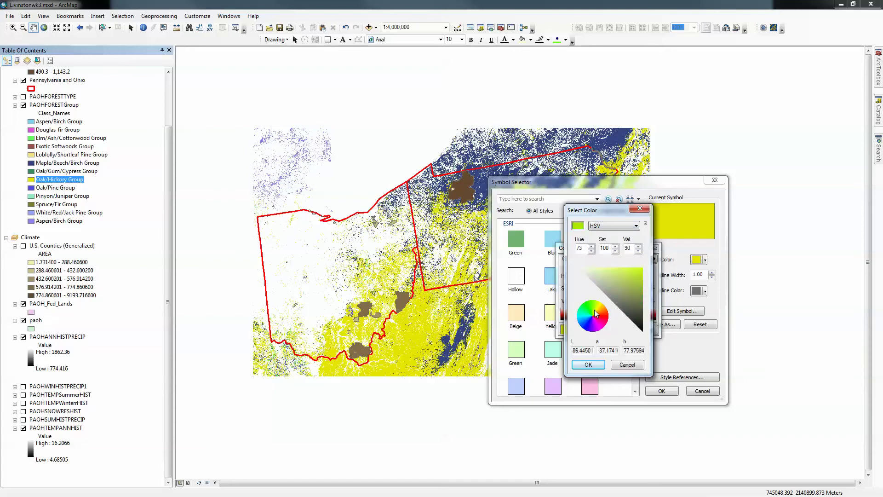
left_click(587, 364)
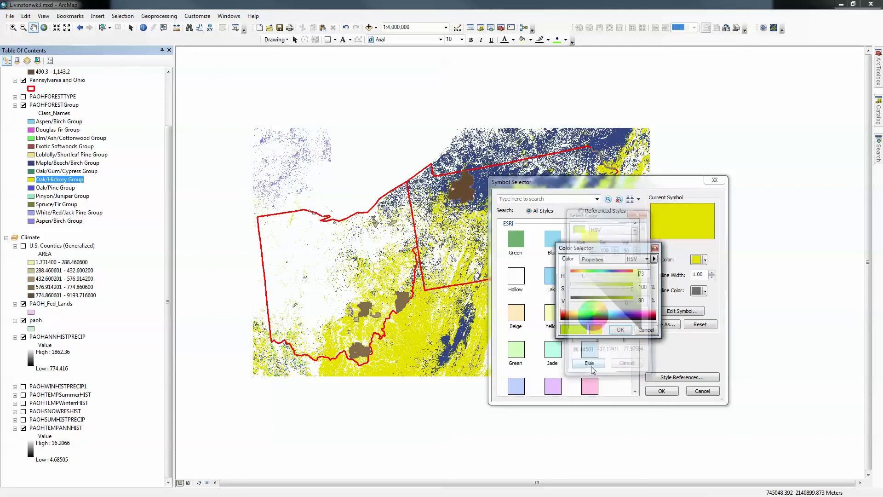
left_click(619, 330)
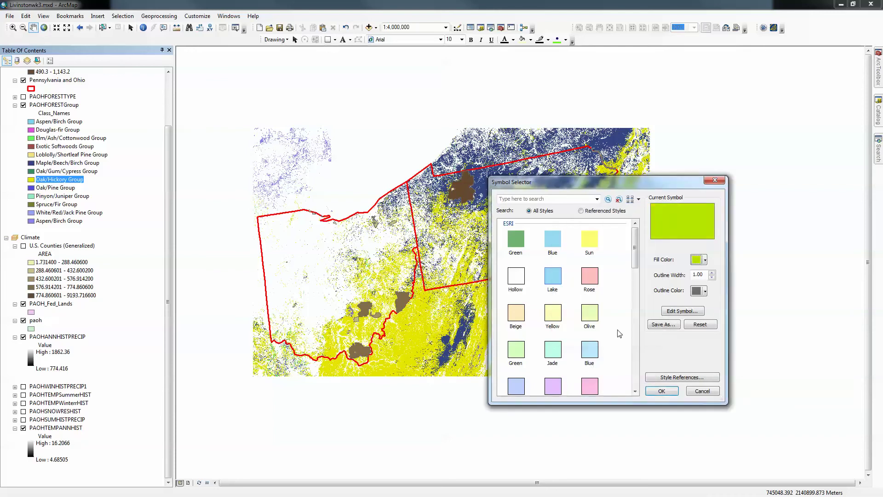
left_click(661, 391)
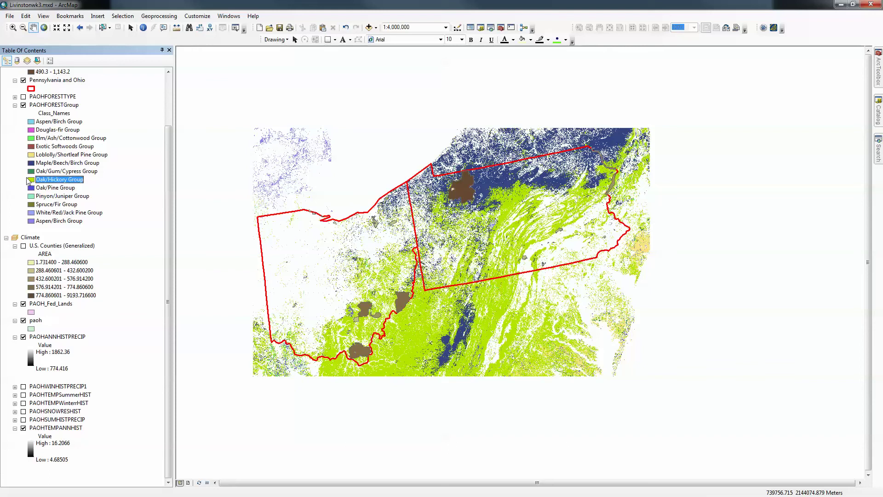
Activate the Climate data frame
left_click(34, 238)
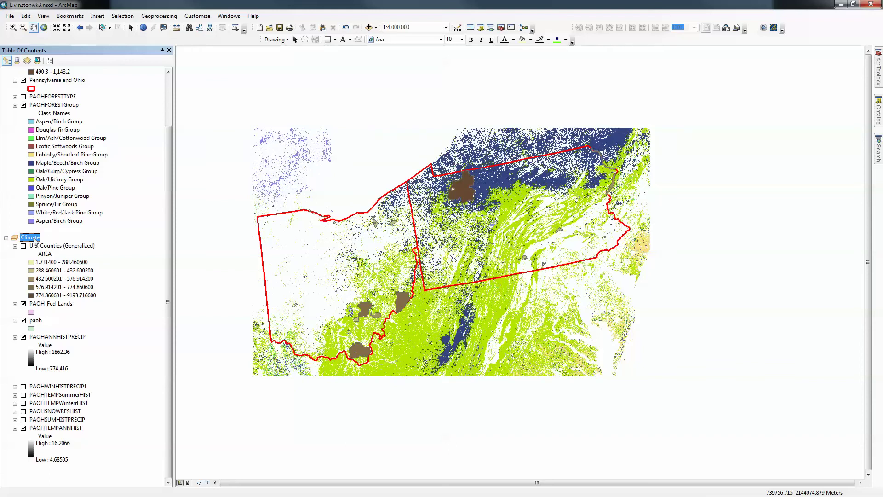
left_click_drag(169, 182, 170, 118)
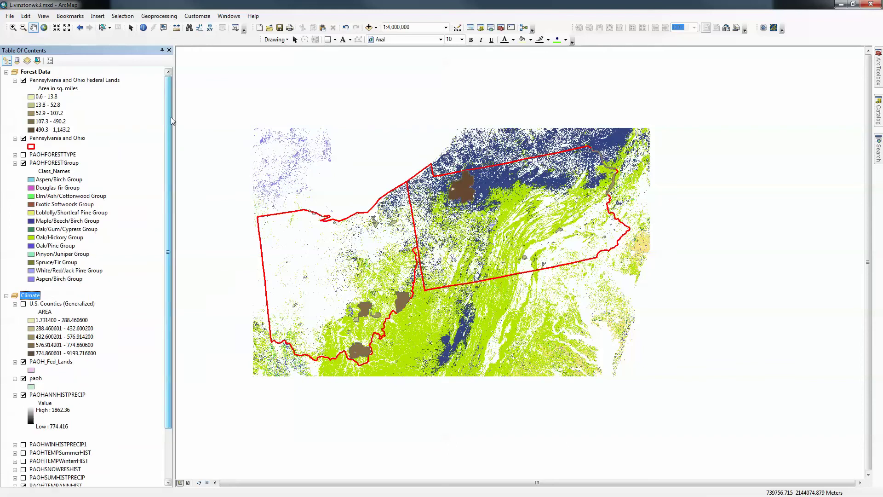
right_click(35, 297)
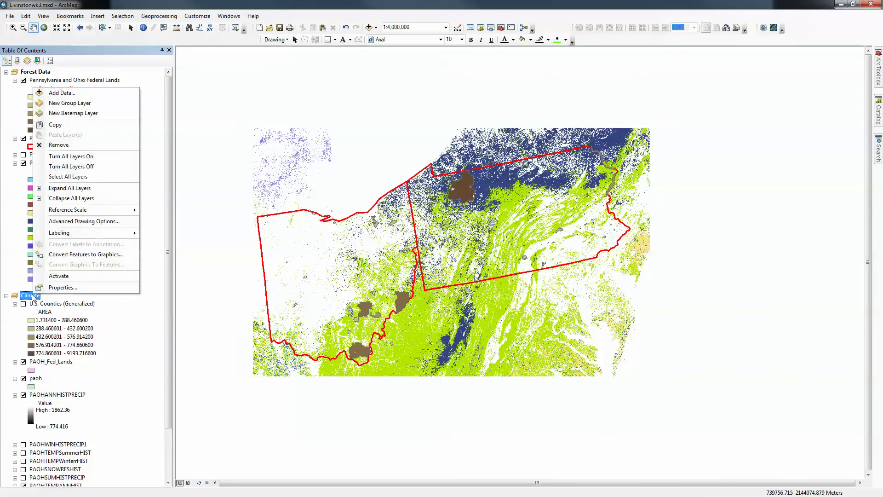
left_click(64, 276)
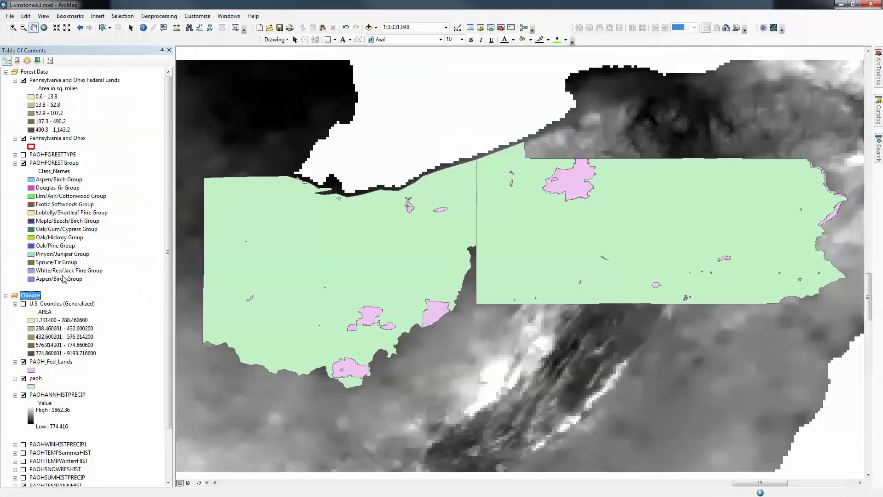
Collapse the U.S. Counties legend and remove the PAOH_Fed_Lands and paoh layers from the Climate data frame
scroll(166, 214, "down", 2)
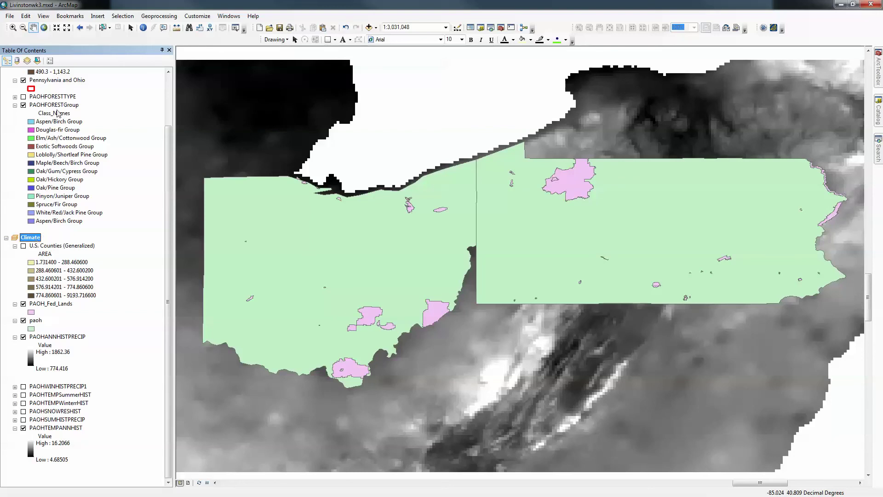
left_click_drag(170, 191, 168, 145)
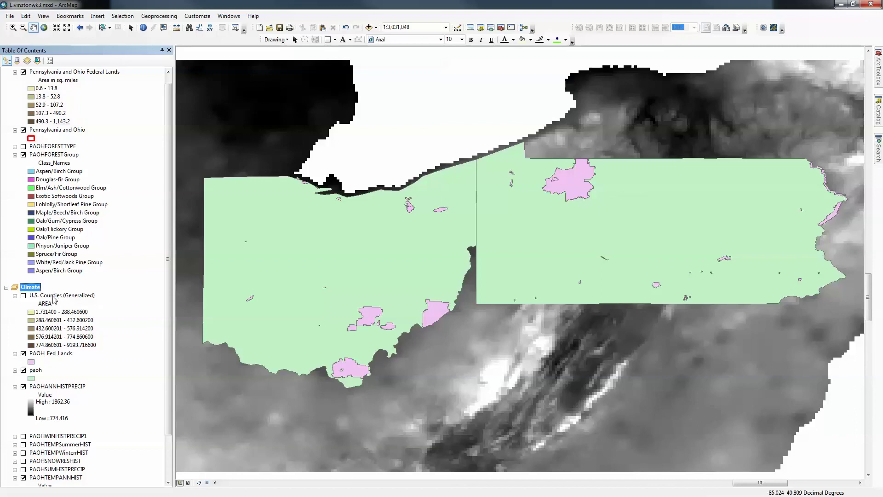
left_click(15, 296)
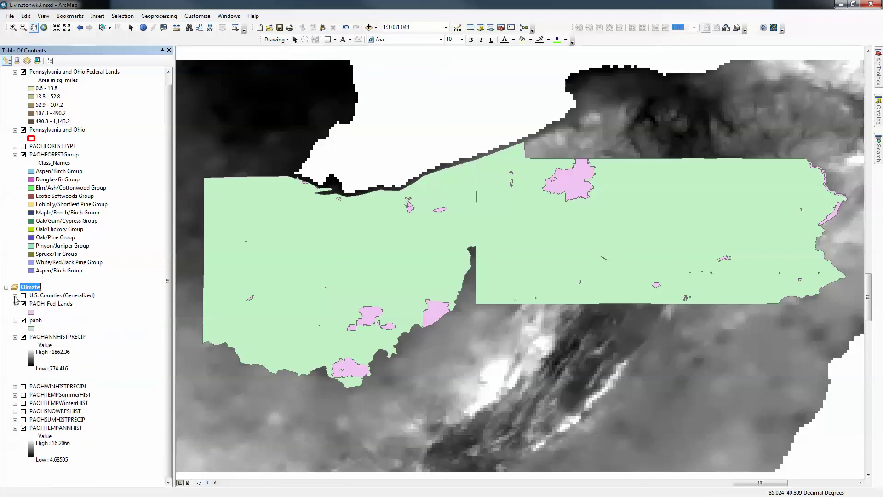
right_click(47, 304)
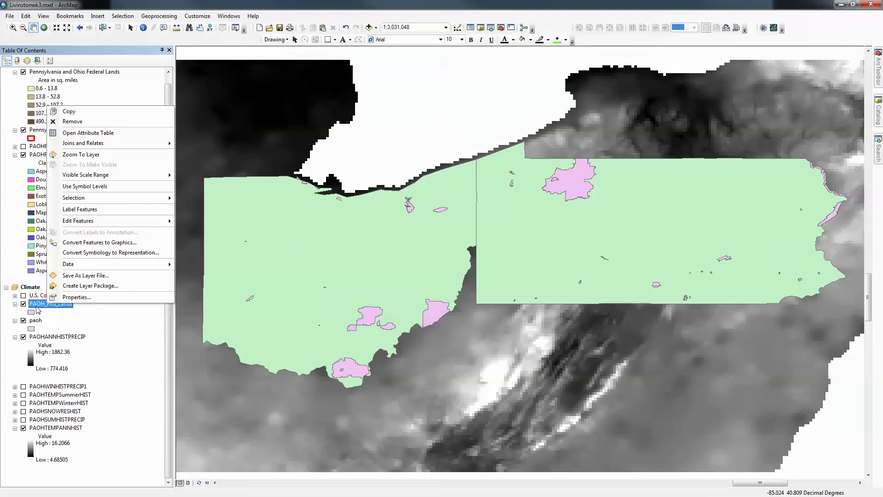
left_click(74, 121)
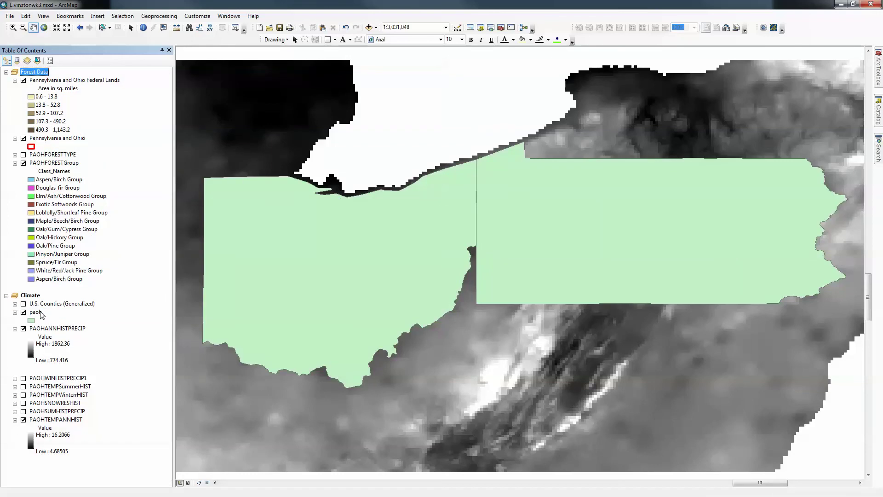
right_click(42, 315)
left_click(66, 131)
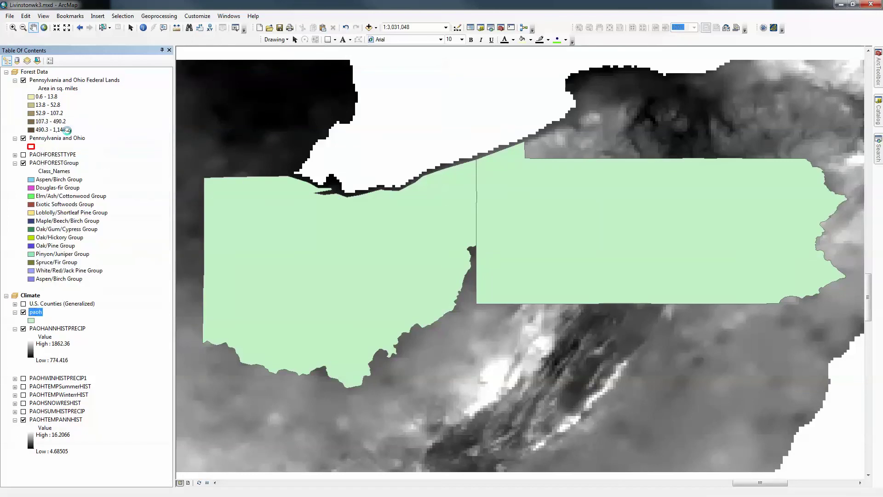
Copy the Pennsylvania and Ohio Federal Lands and Pennsylvania and Ohio layers from Forest Data to the top of the Climate data frame
left_click(76, 80)
left_click_drag(65, 307, 64, 300)
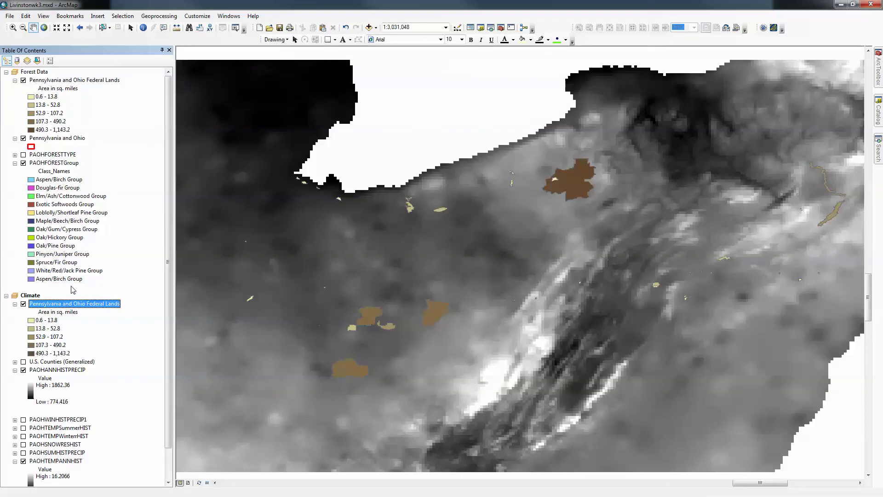
left_click_drag(67, 140, 81, 297)
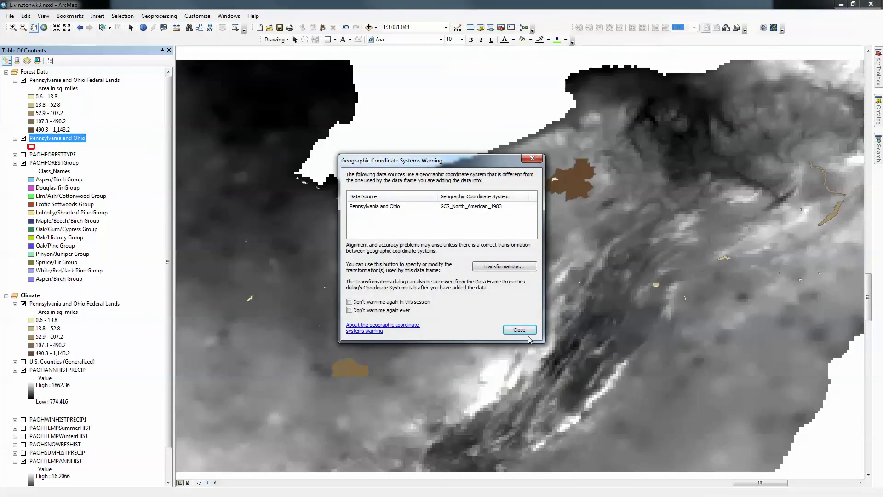
left_click(519, 330)
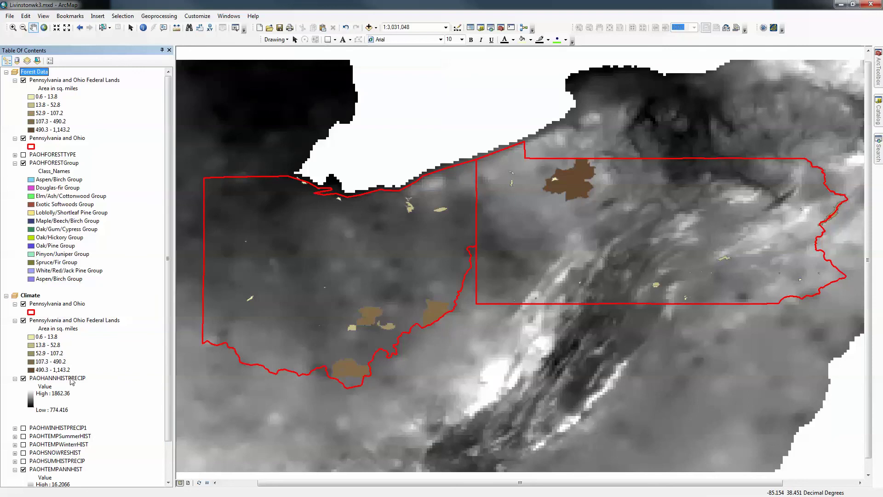
Apply a stretched color ramp running from orange-red through yellow and green to dark blue to the PAOHANNHISTPRECIP layer
right_click(47, 380)
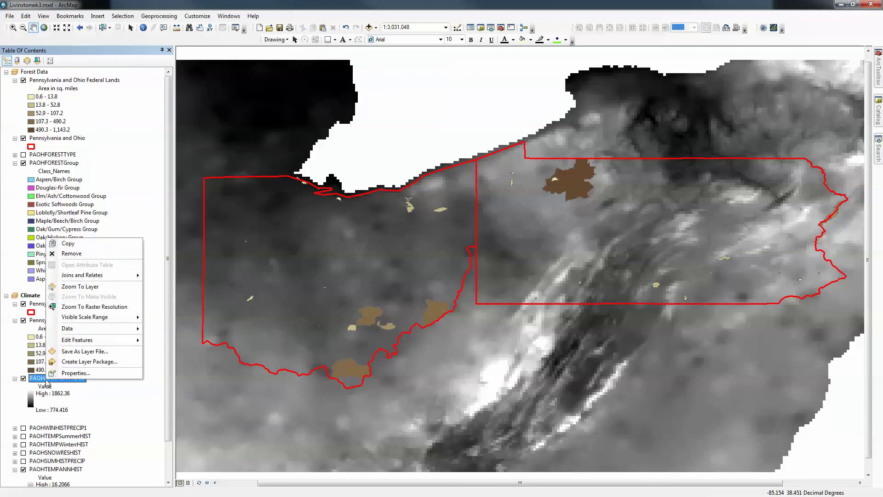
left_click(83, 374)
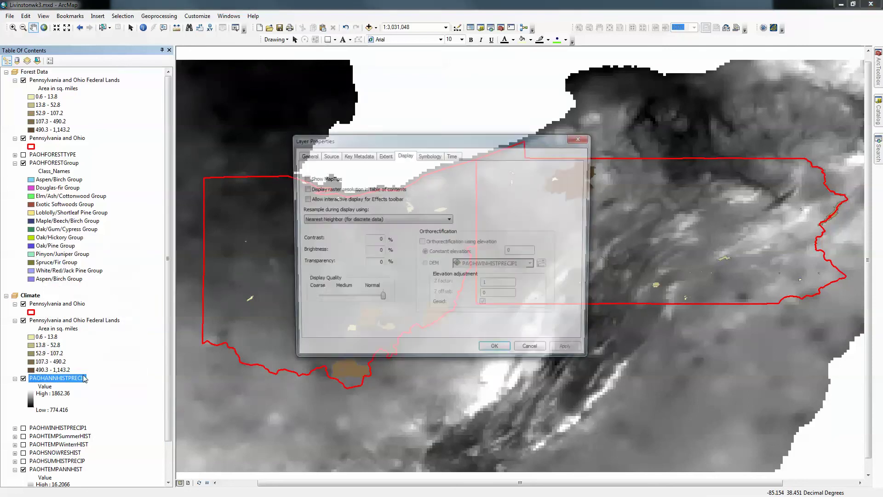
left_click(424, 156)
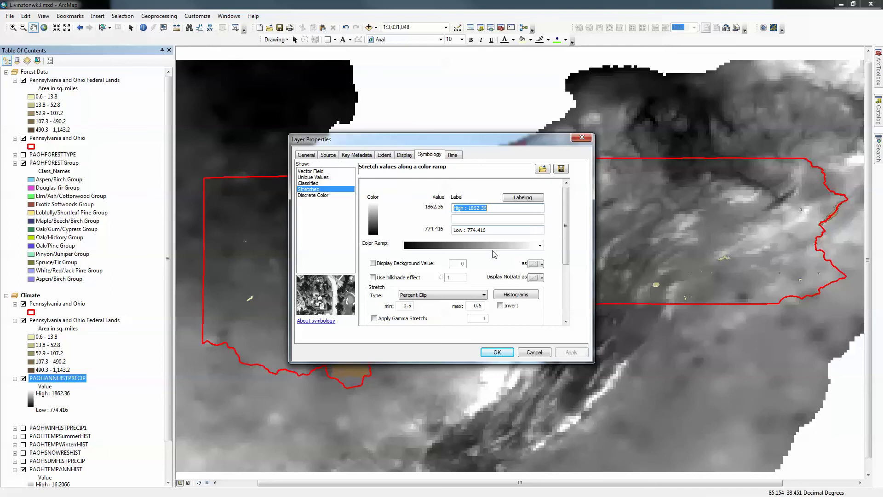
left_click(540, 245)
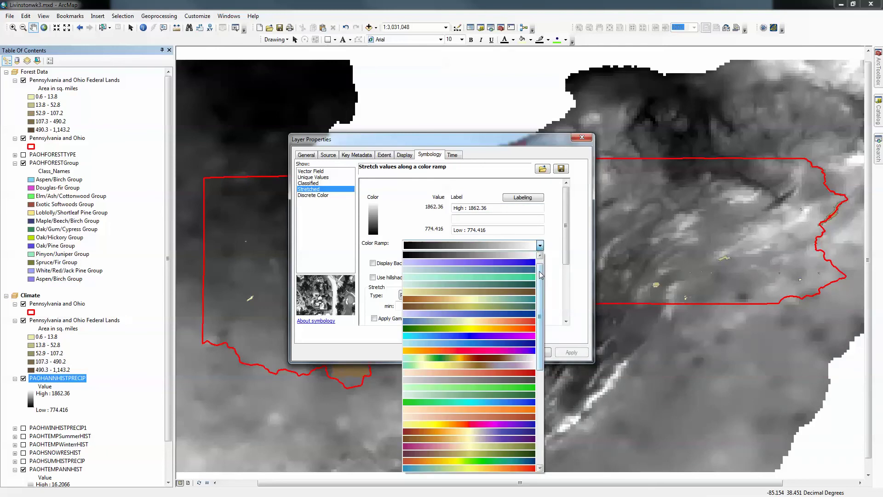
left_click_drag(541, 276, 540, 296)
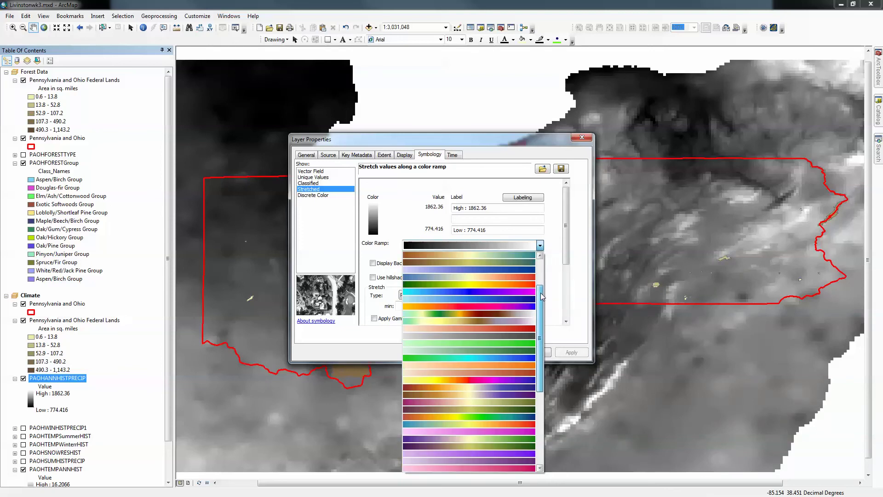
left_click(469, 416)
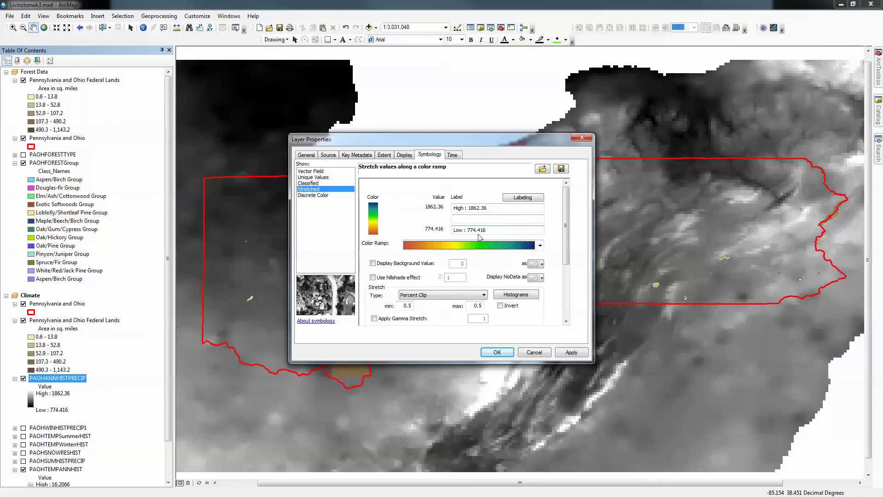
left_click(571, 352)
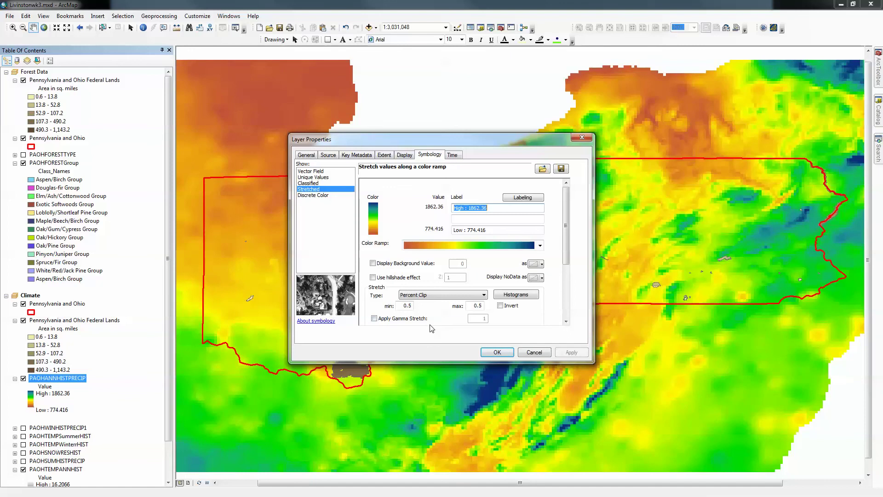
Try the PAOHANNHISTPRECIP layer with its stretch type set to None and inspect the result on the map
left_click(485, 295)
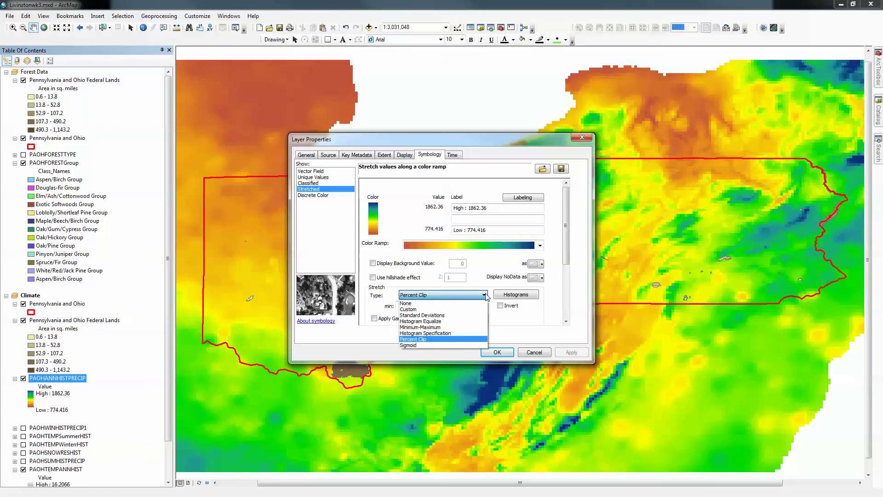
left_click(422, 304)
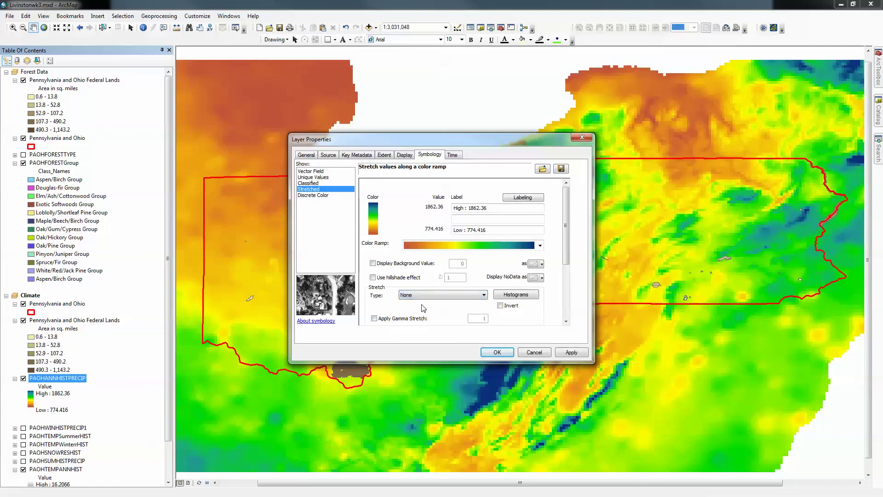
left_click(571, 352)
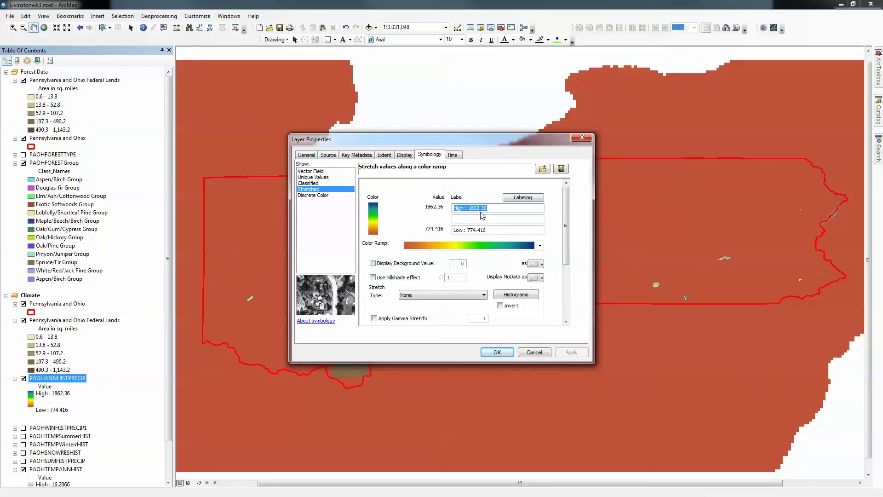
left_click(498, 353)
scroll(511, 336, "up", 2)
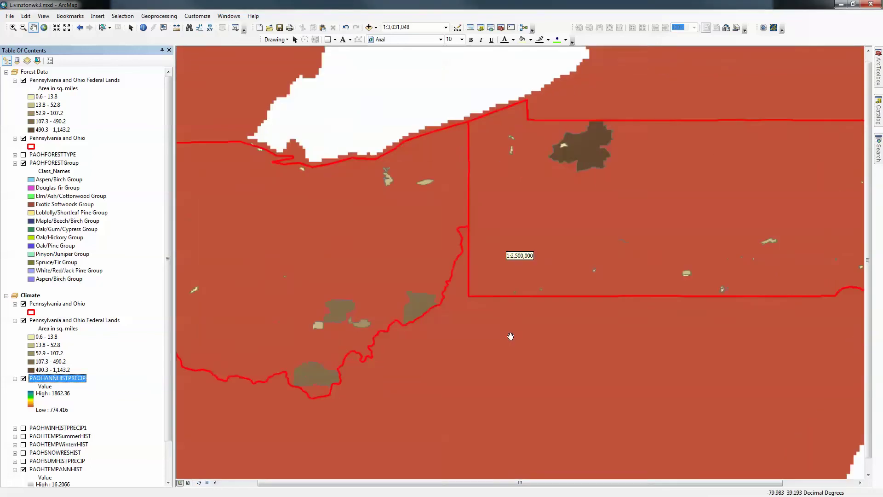
scroll(510, 336, "down", 4)
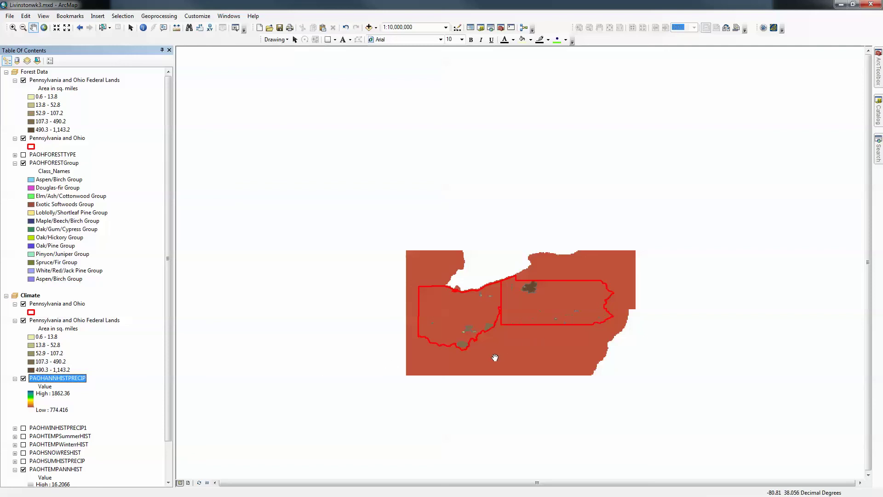
Set the stretch type of the PAOHANNHISTPRECIP layer to Minimum-Maximum and apply it
right_click(60, 378)
left_click(88, 373)
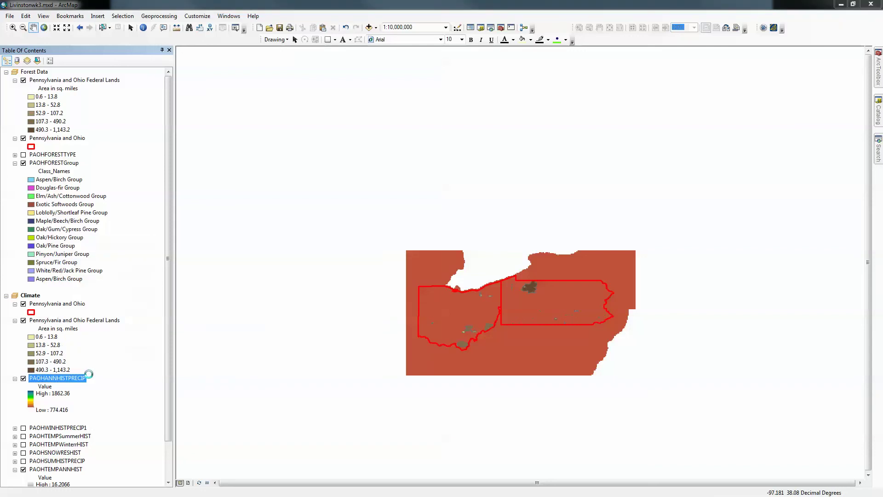
left_click(484, 303)
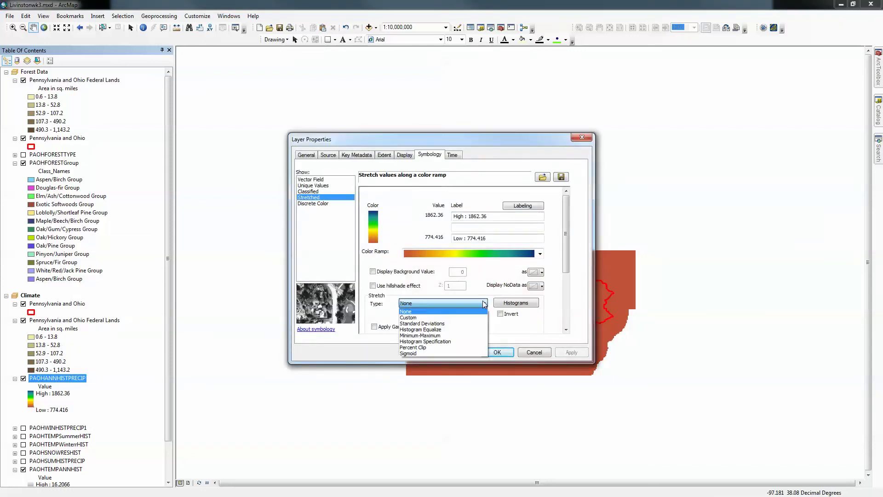
left_click(434, 329)
left_click(566, 352)
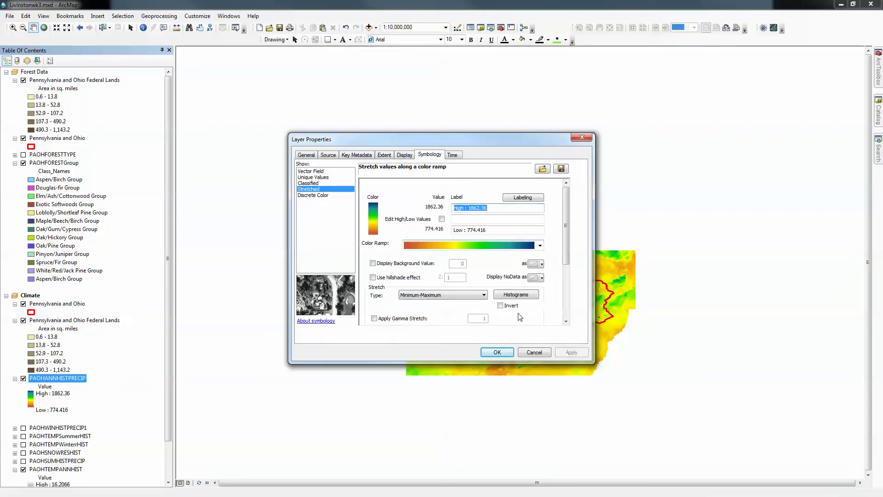
View the histogram of PAOHANNHISTPRECIP and try a Histogram Equalize stretch on the layer
left_click(510, 297)
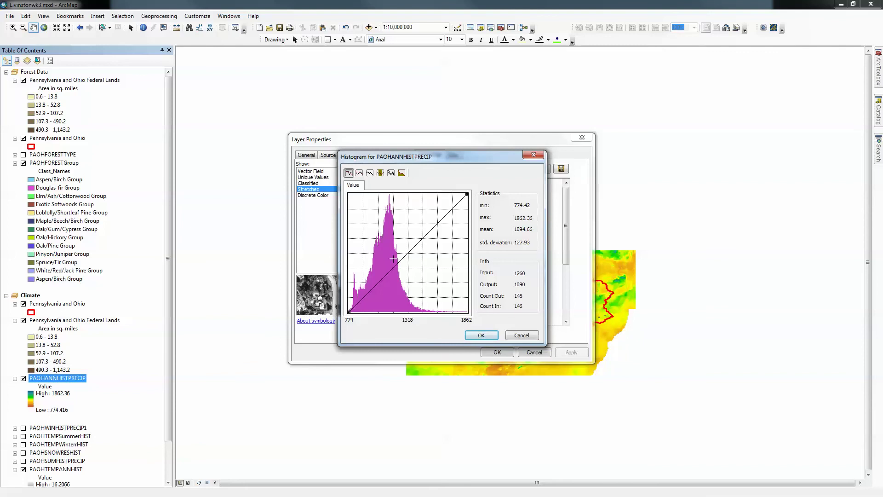
left_click(481, 336)
left_click(485, 296)
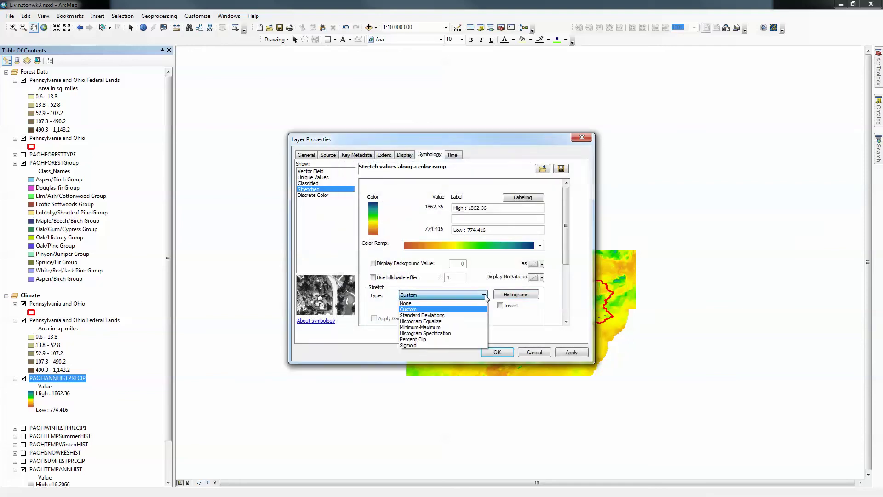
left_click(434, 321)
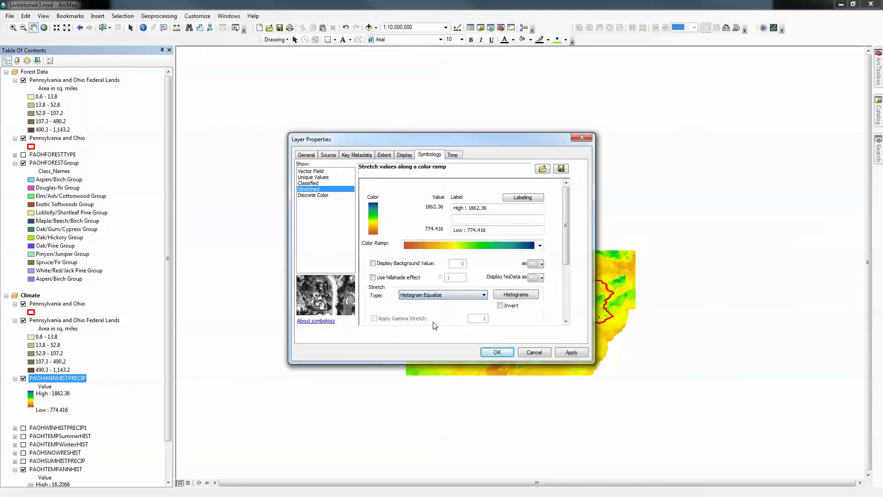
left_click(563, 354)
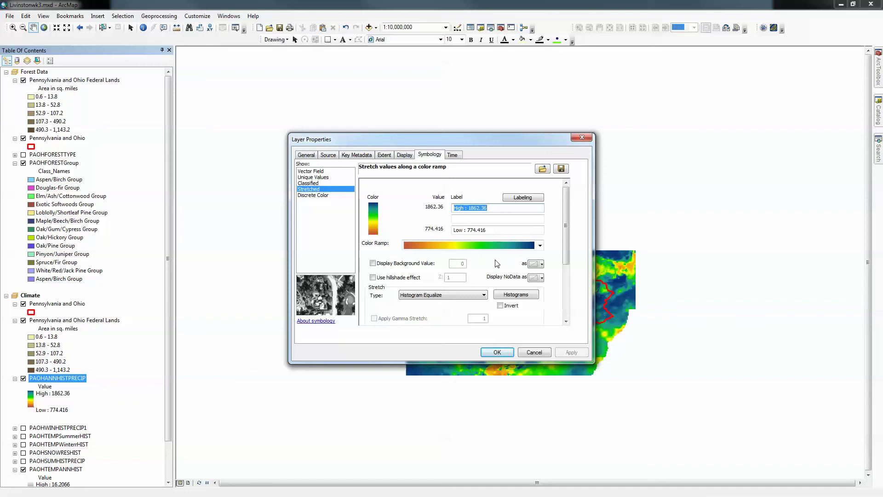
Switch the PAOHANNHISTPRECIP stretch back to Minimum-Maximum, apply it and close the layer properties
left_click(484, 296)
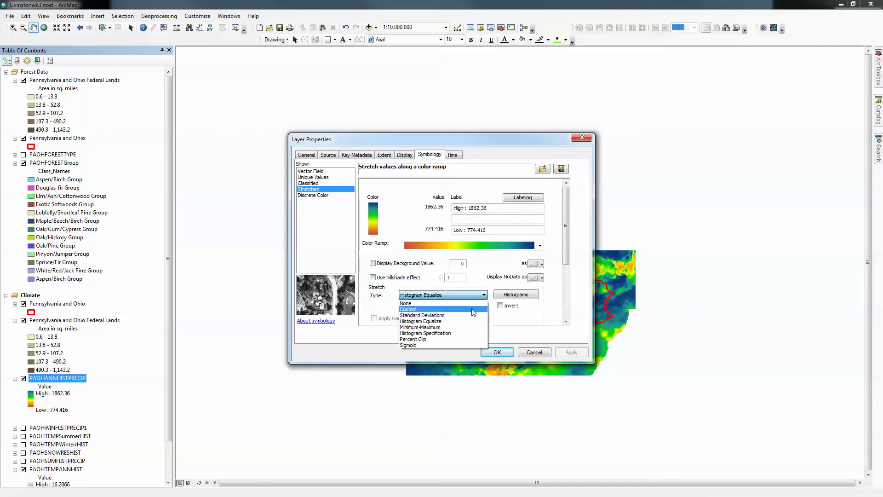
left_click(418, 327)
left_click(565, 352)
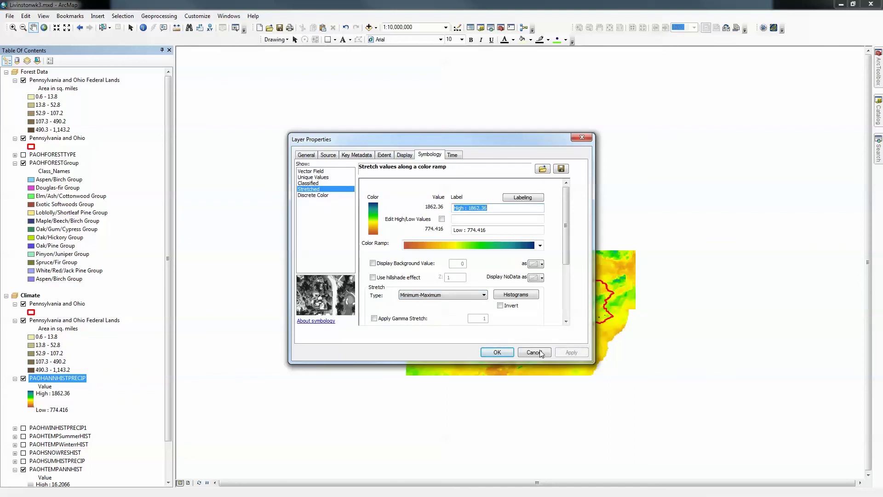
left_click_drag(511, 137, 494, 183)
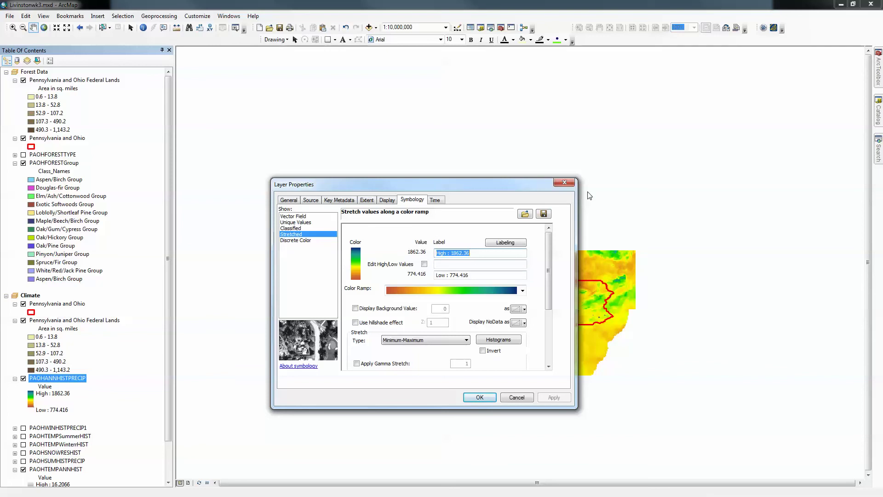
left_click(567, 183)
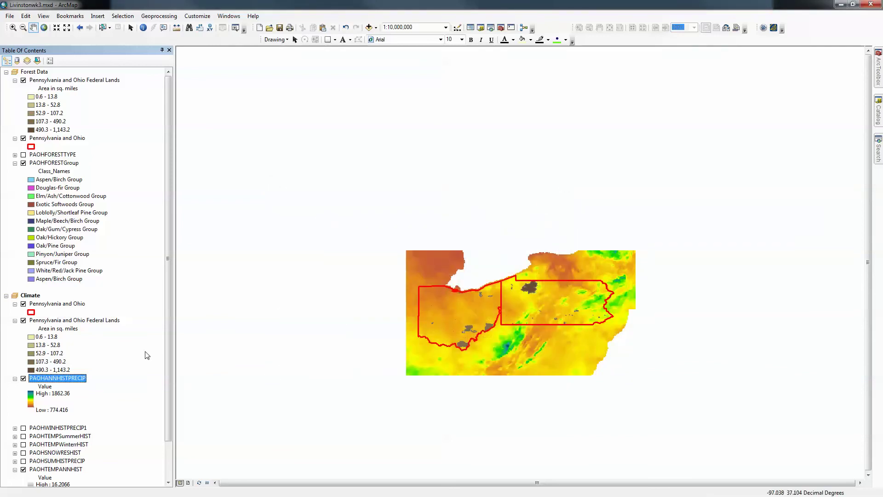
Hide the PAOHANNHISTPRECIP layer and expand the legend of PAOHWINHISTPRECIP1
left_click_drag(168, 339, 167, 376)
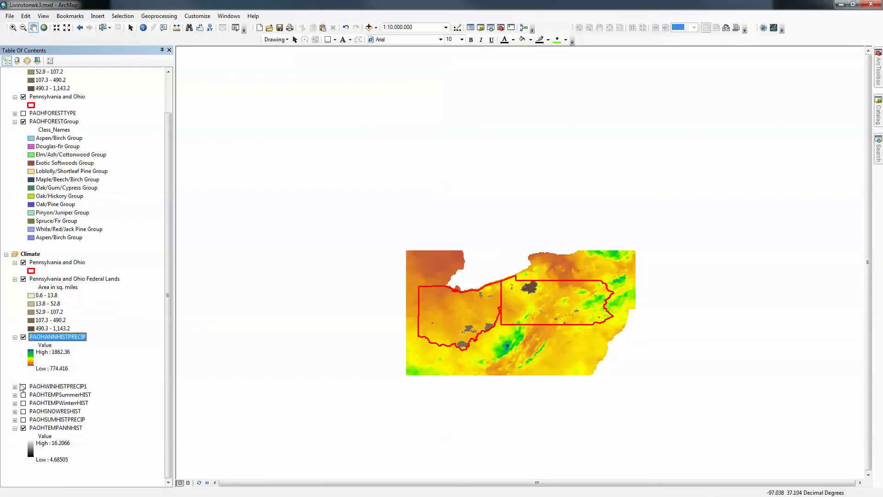
left_click(24, 337)
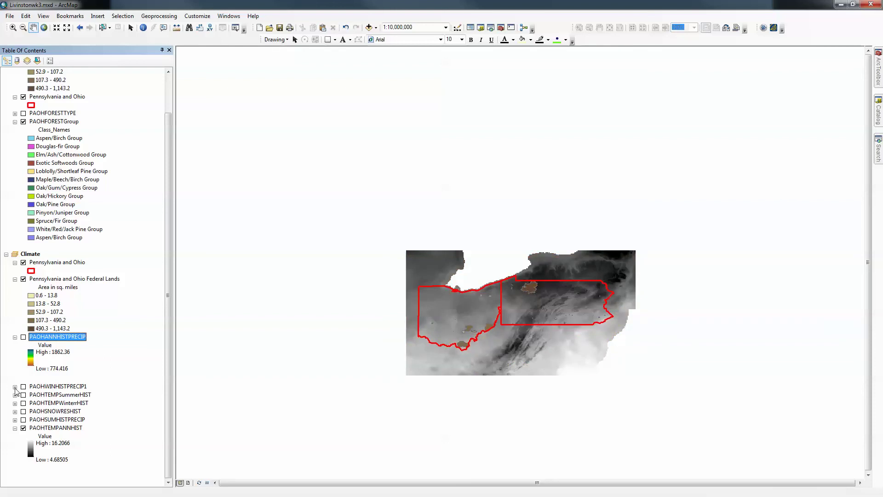
left_click(15, 387)
right_click(48, 390)
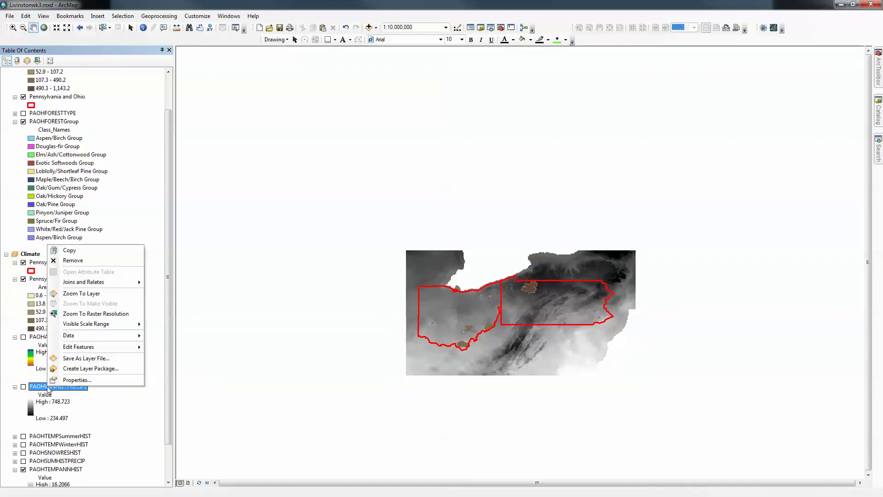
left_click(80, 379)
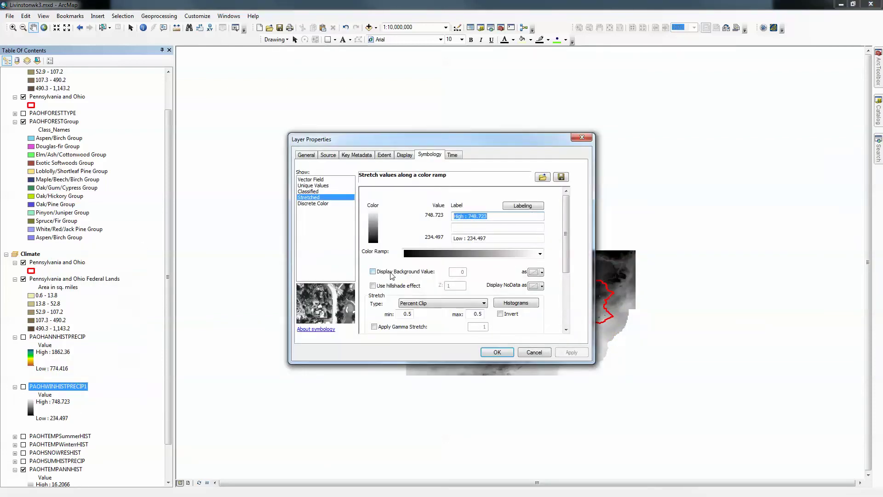
left_click(541, 254)
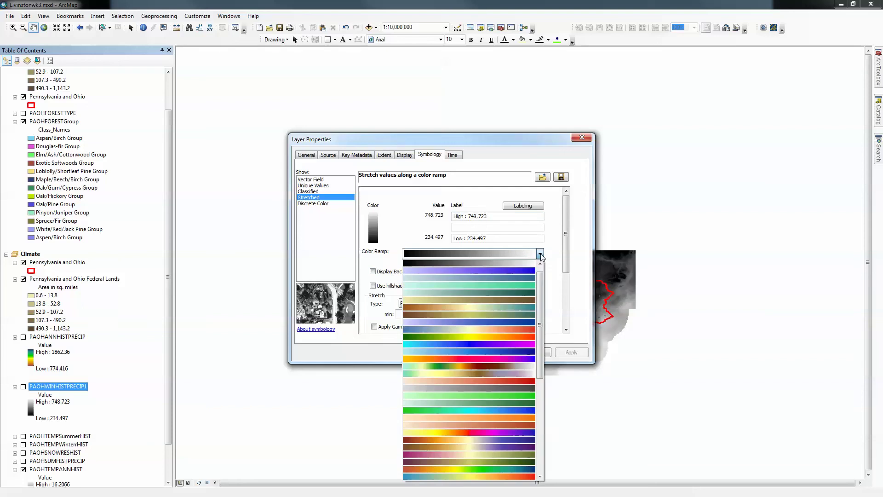
left_click_drag(540, 296, 539, 317)
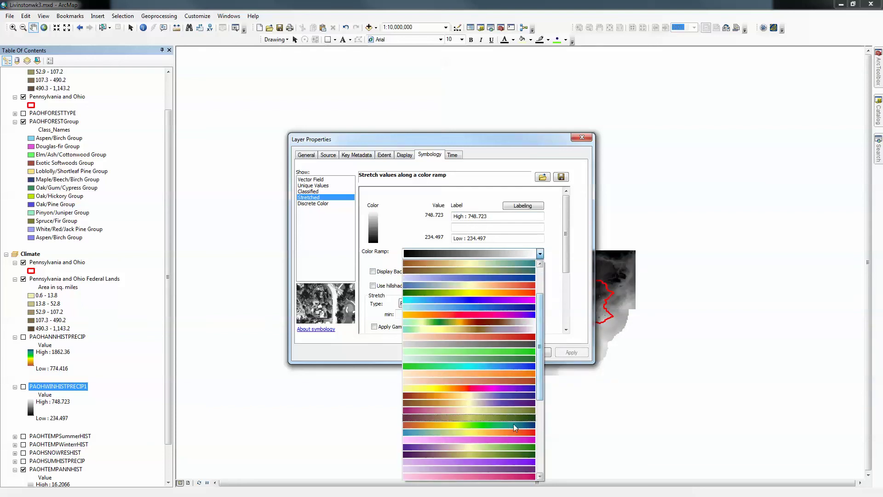
left_click(499, 425)
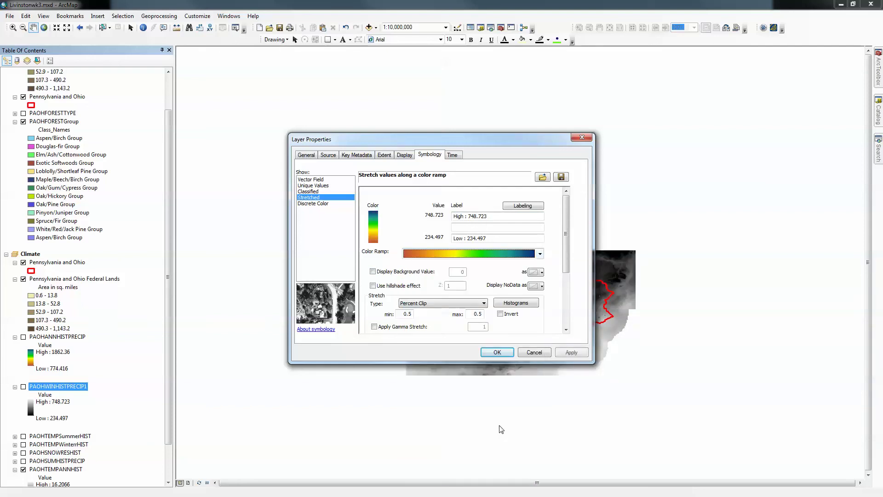
left_click(309, 193)
left_click(563, 238)
left_click_drag(564, 275, 561, 339)
left_click(485, 329)
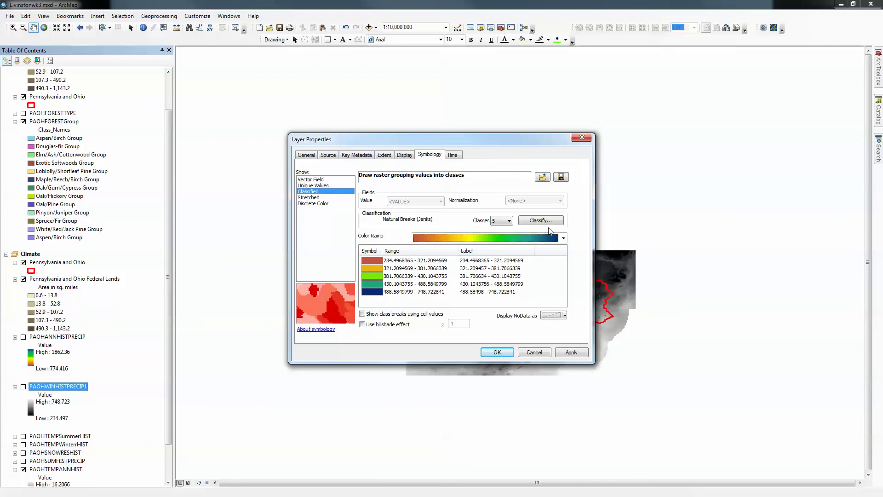
key("Escape")
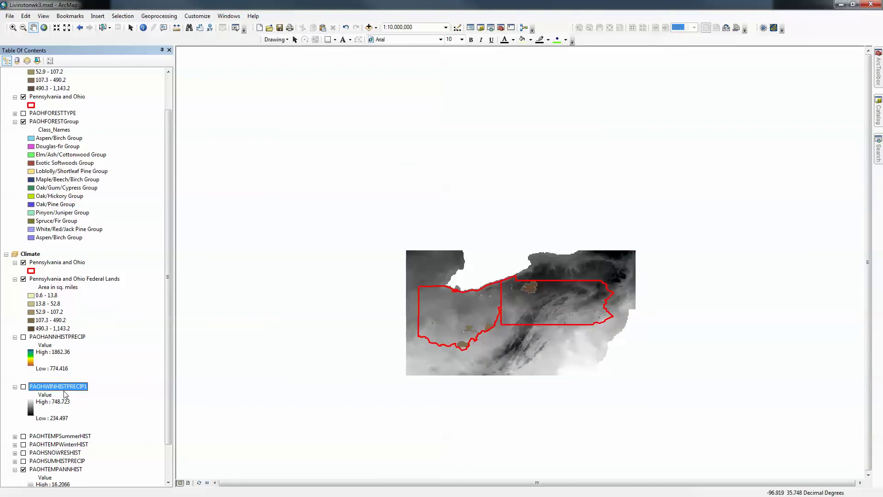
Switch PAOHWINHISTPRECIP1 to classified symbology and exclude the values 620-750 from the classification
right_click(50, 390)
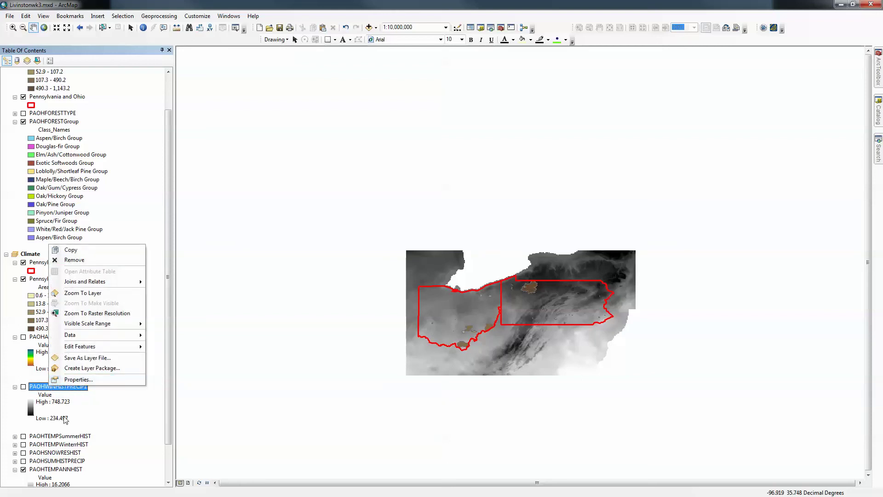
left_click(78, 380)
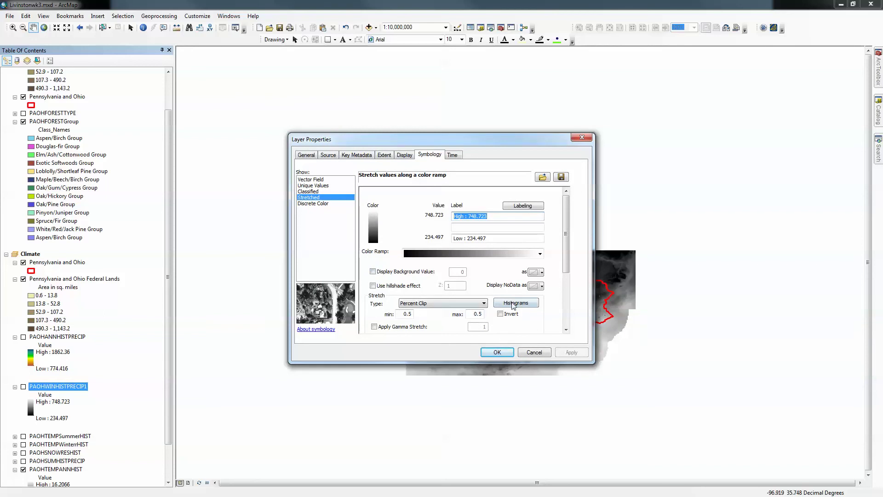
left_click(309, 191)
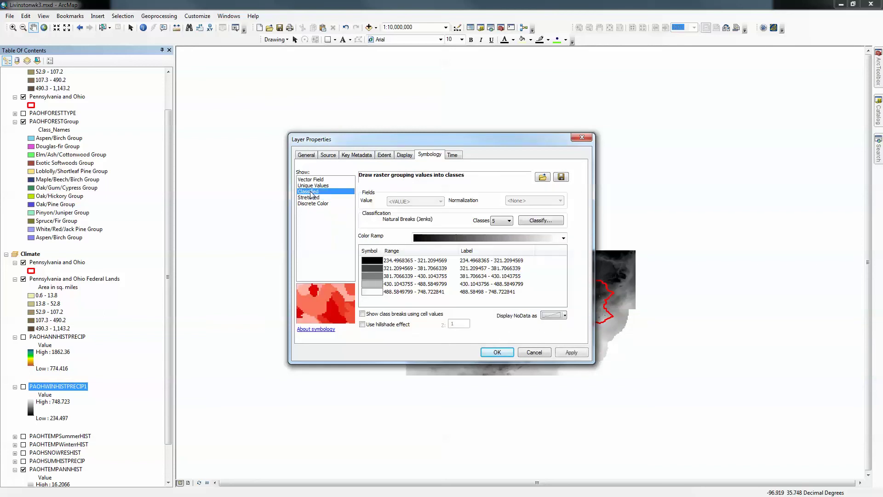
left_click(541, 220)
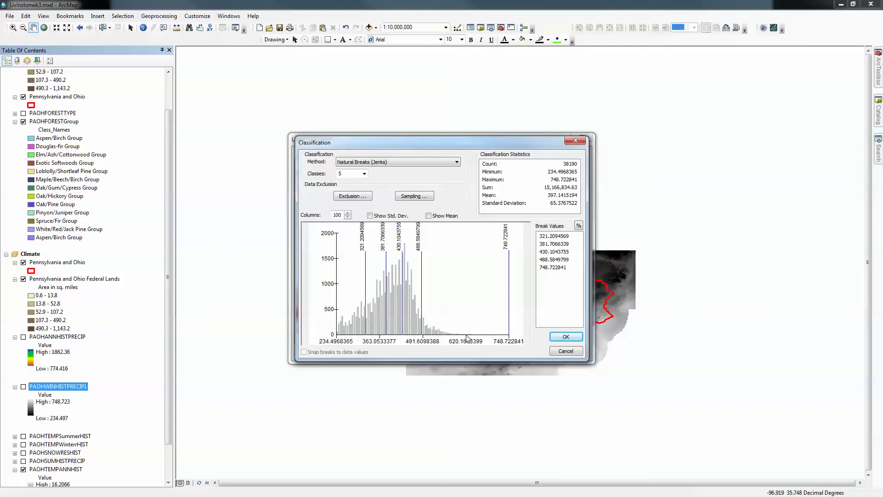
left_click(355, 196)
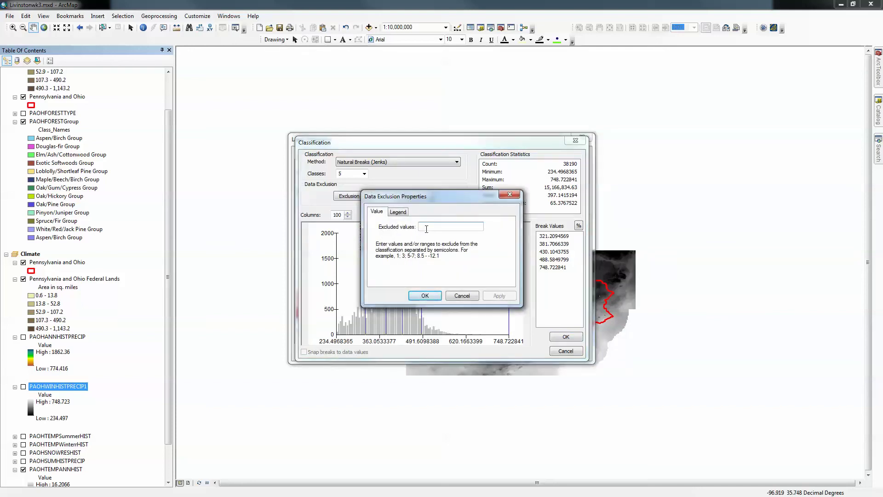
type("620-750")
left_click(495, 296)
left_click(425, 295)
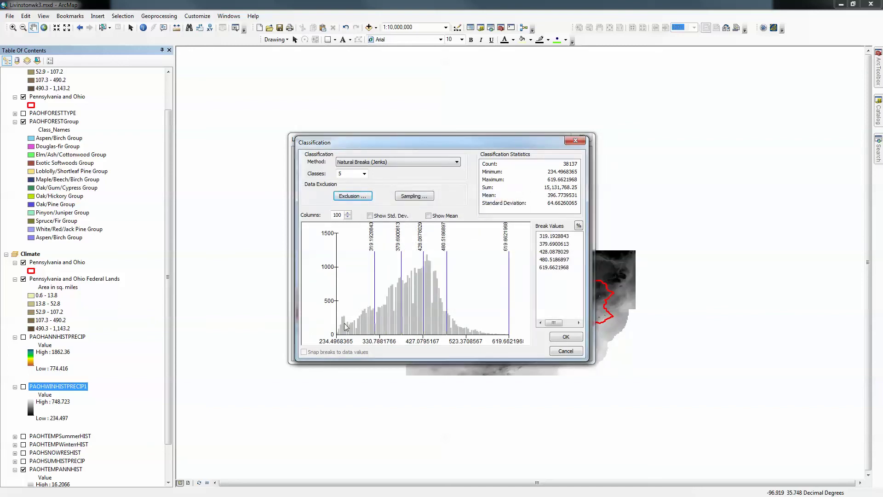
Set the classification method of PAOHWINHISTPRECIP1 to Equal Interval, keeping five classes
left_click(456, 162)
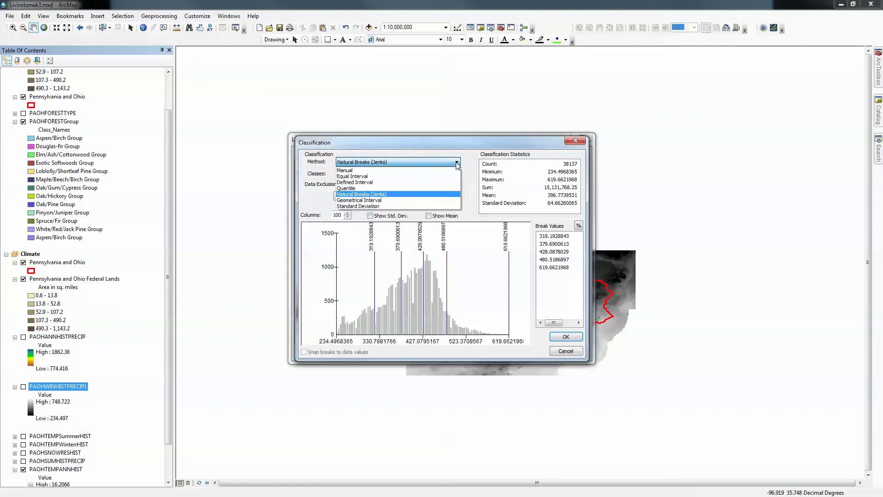
left_click(368, 176)
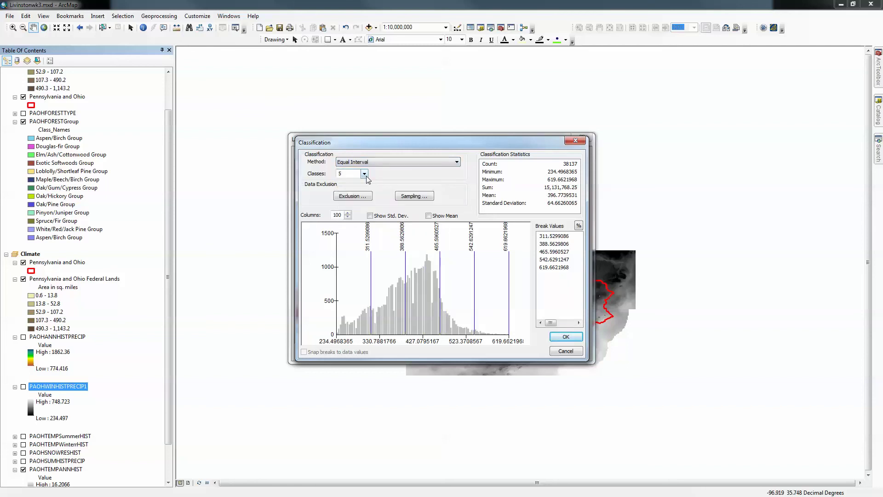
left_click(563, 338)
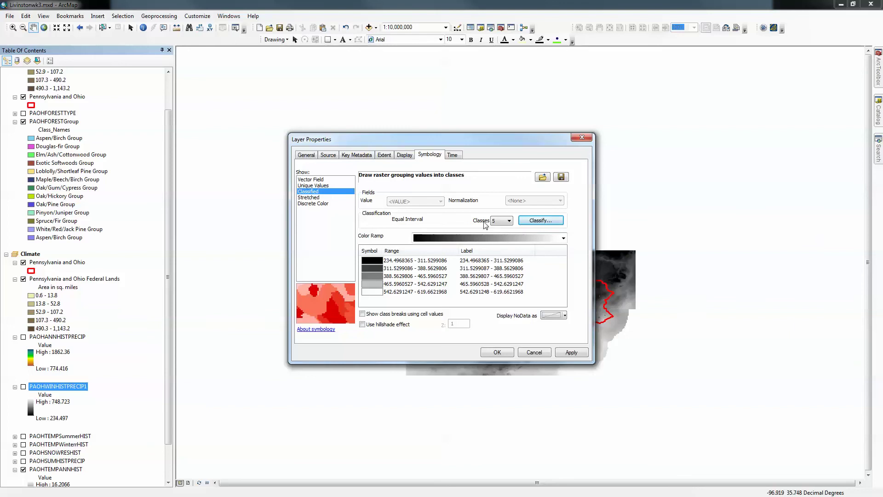
Try the bright red-yellow-cyan-blue color ramp on the PAOHWINHISTPRECIP1 classes
left_click(563, 238)
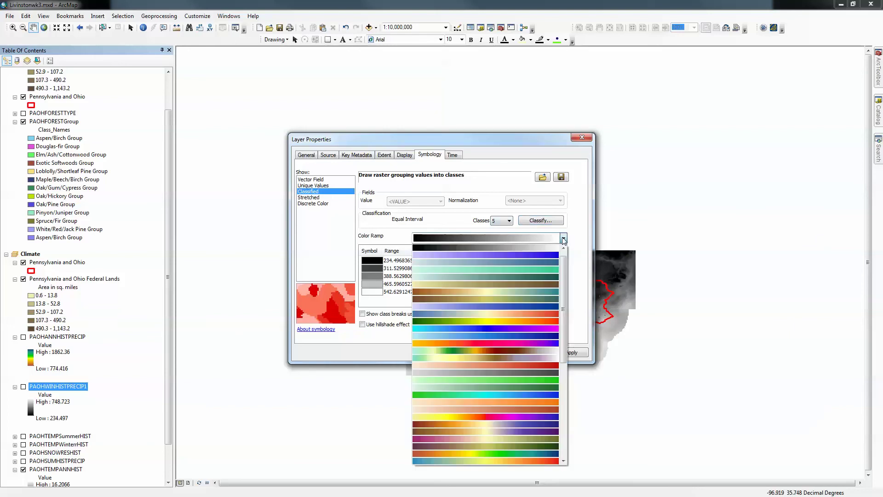
left_click_drag(564, 280, 565, 375)
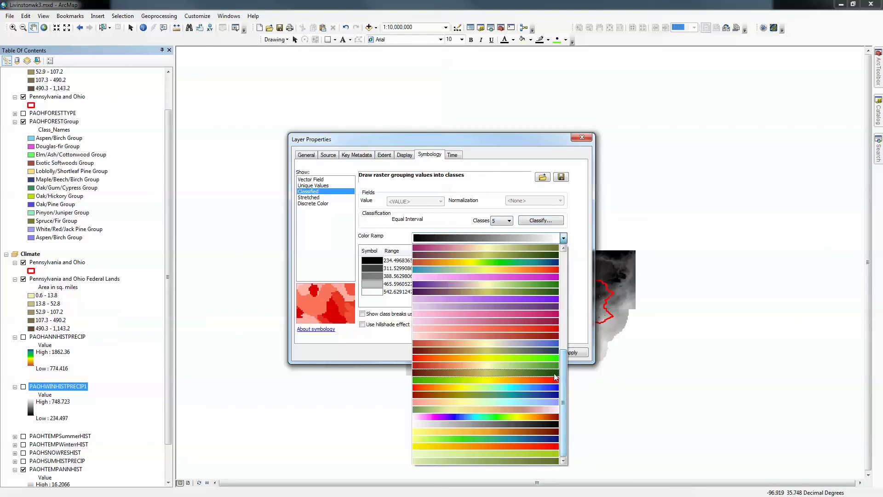
left_click(466, 387)
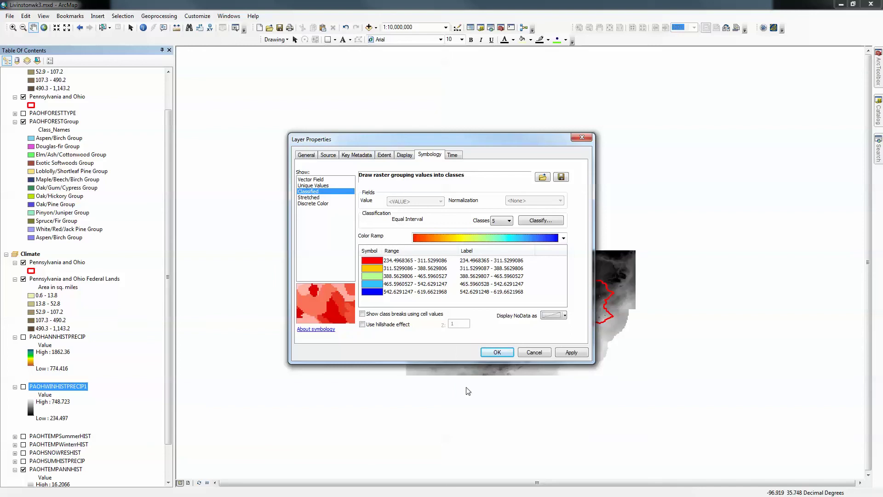
Color the PAOHWINHISTPRECIP1 classes with the brownish red-yellow-green-dark blue ramp, then apply it and close the layer properties
left_click(563, 238)
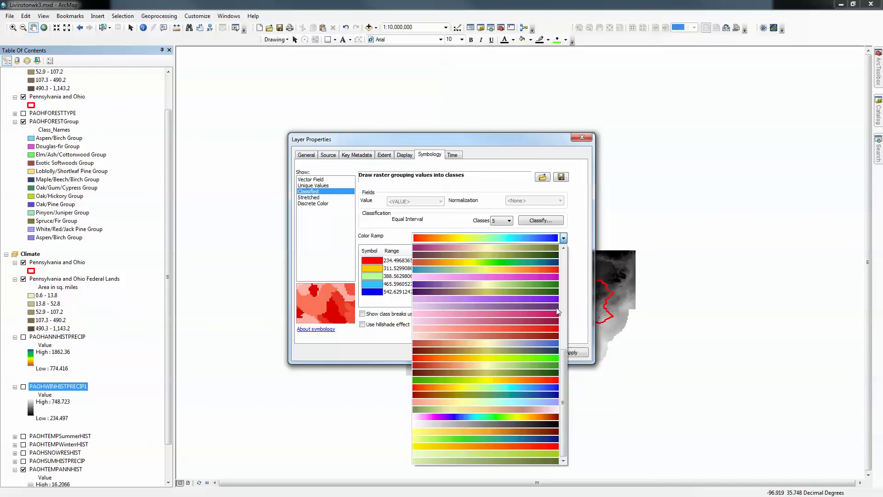
left_click(548, 262)
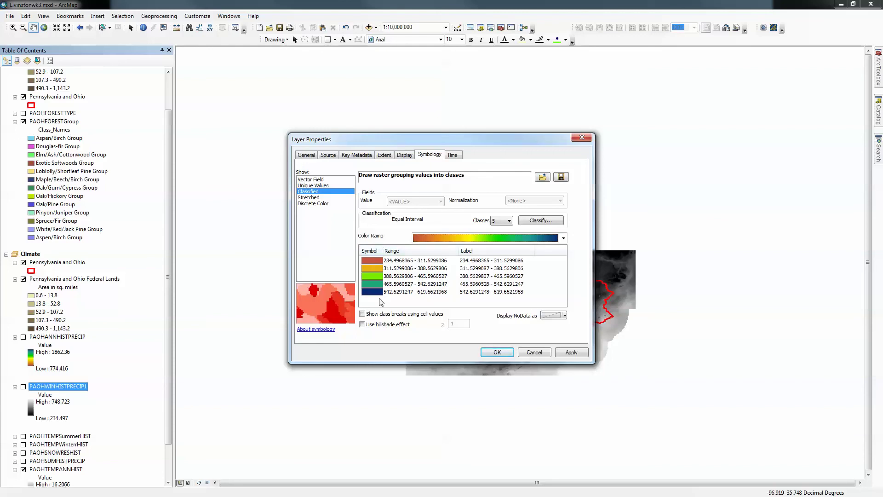
left_click(571, 353)
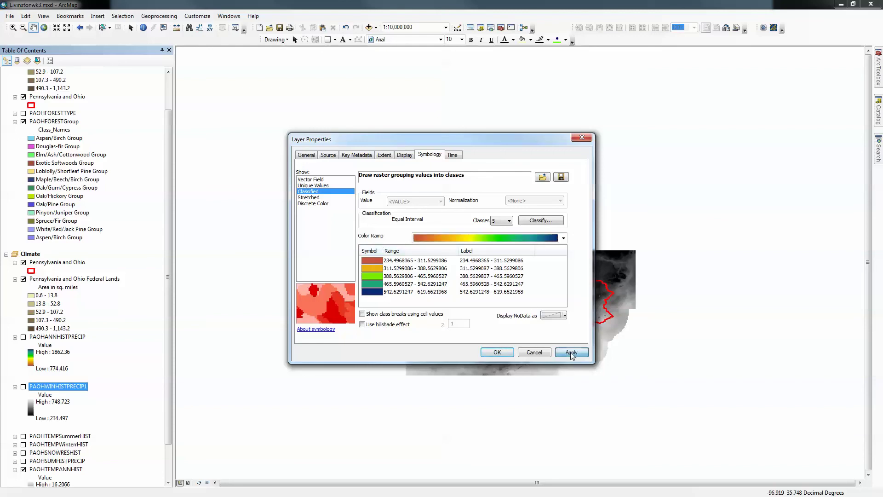
left_click(506, 352)
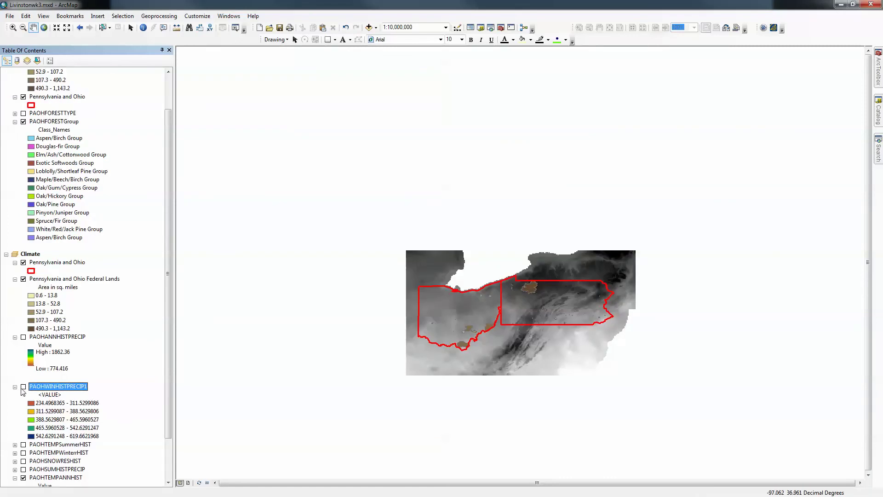
Preview PAOHWINHISTPRECIP1 and PAOHANNHISTPRECIP on the map one at a time, hiding each again
left_click(23, 387)
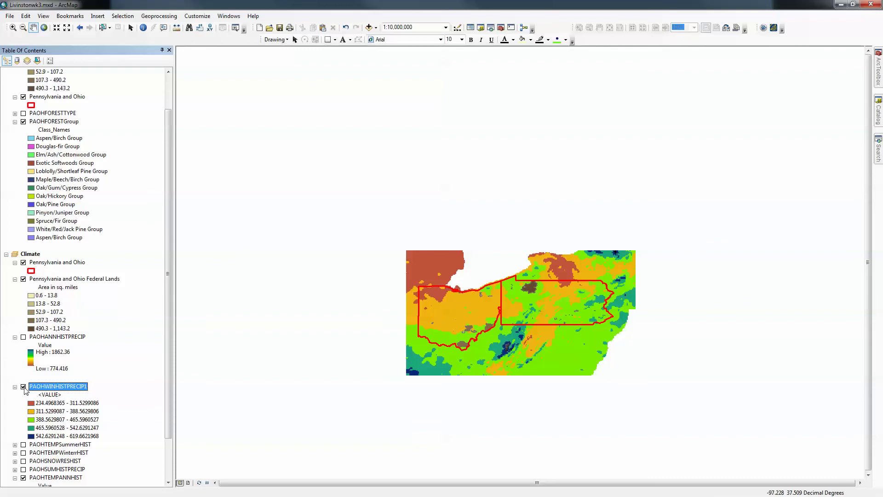
left_click(24, 387)
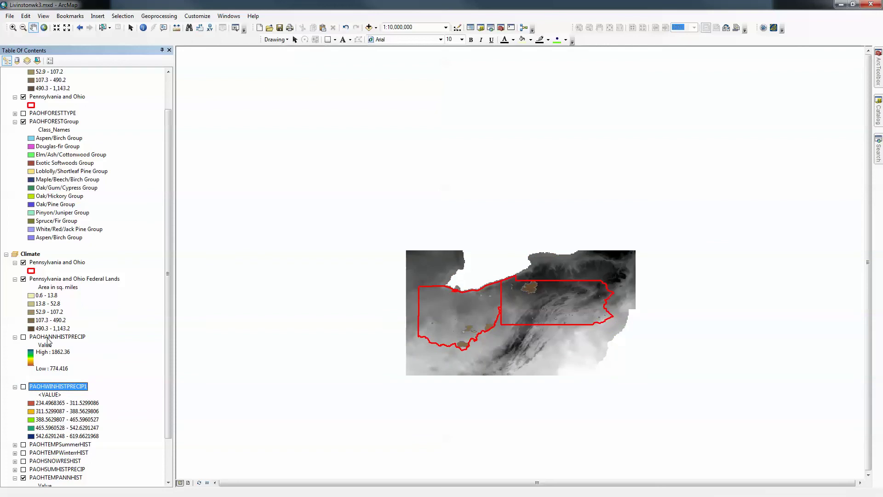
left_click_drag(169, 347, 168, 407)
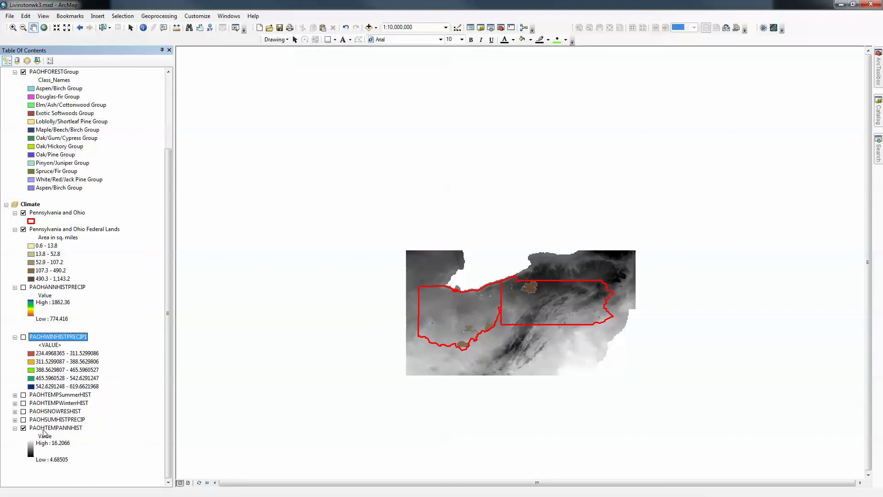
left_click(23, 288)
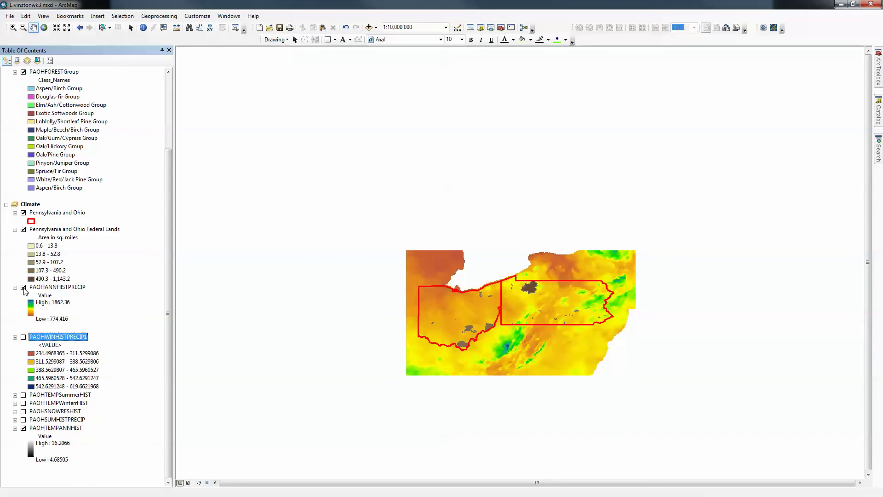
left_click(23, 288)
Open the layer properties of PAOHTEMPANNHIST and examine its value histogram
left_click(42, 428)
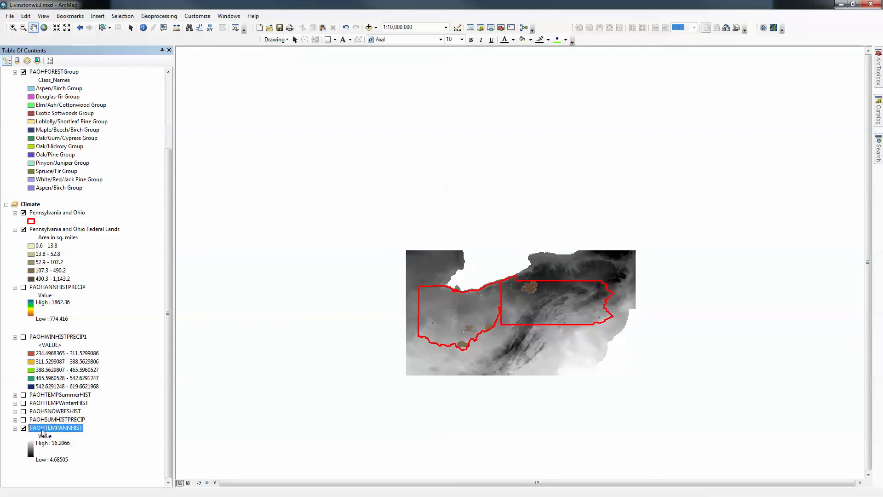
right_click(55, 427)
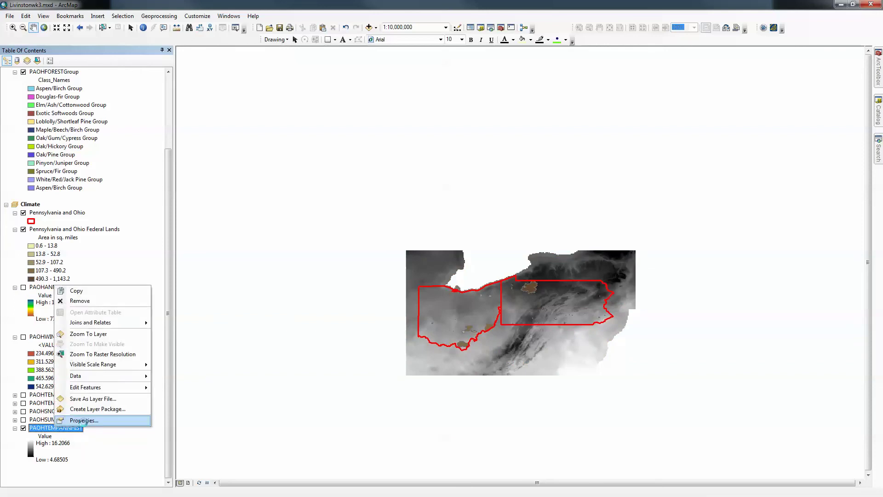
left_click(83, 421)
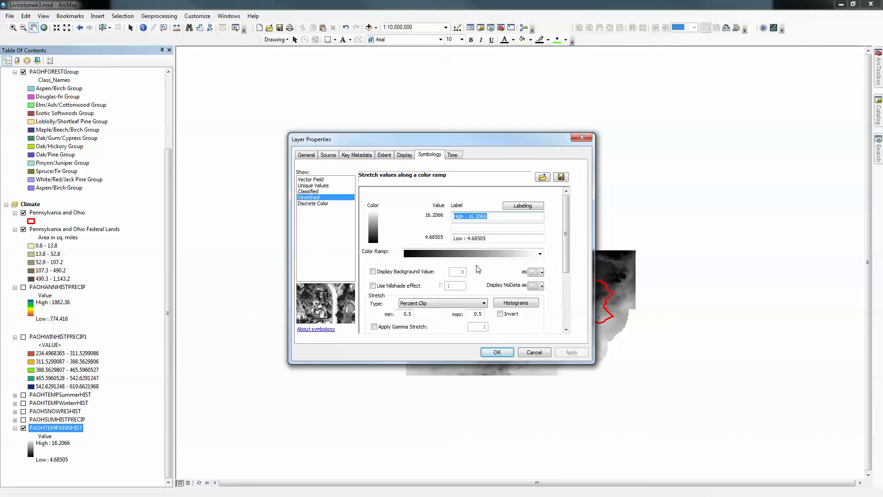
left_click(516, 304)
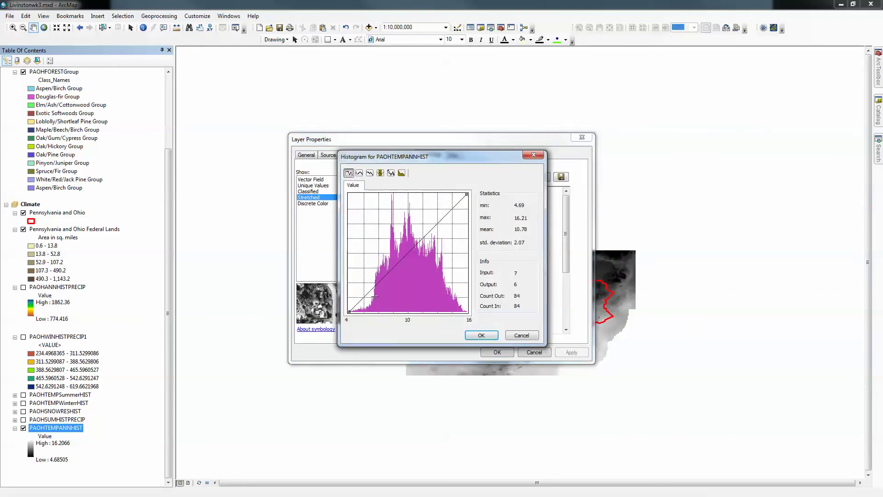
left_click(533, 156)
Set the PAOHTEMPANNHIST stretch to Histogram Equalize with a blue-yellow-red color ramp and apply it
left_click(484, 304)
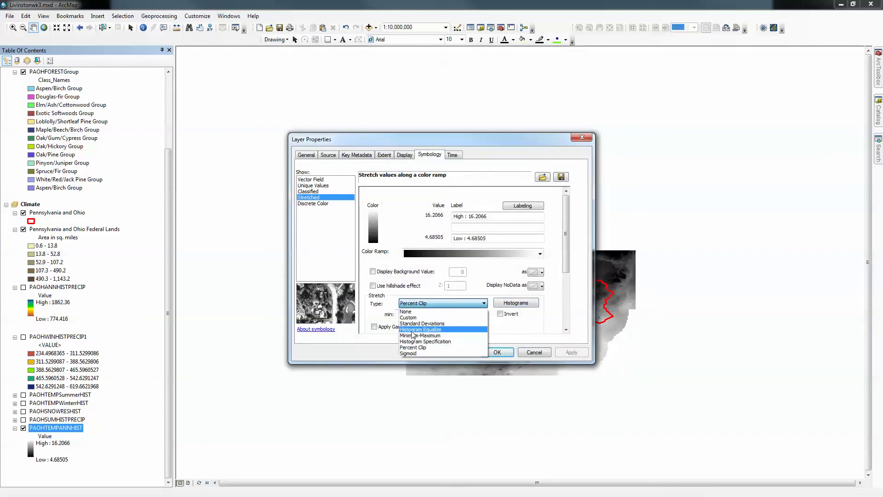
left_click(411, 331)
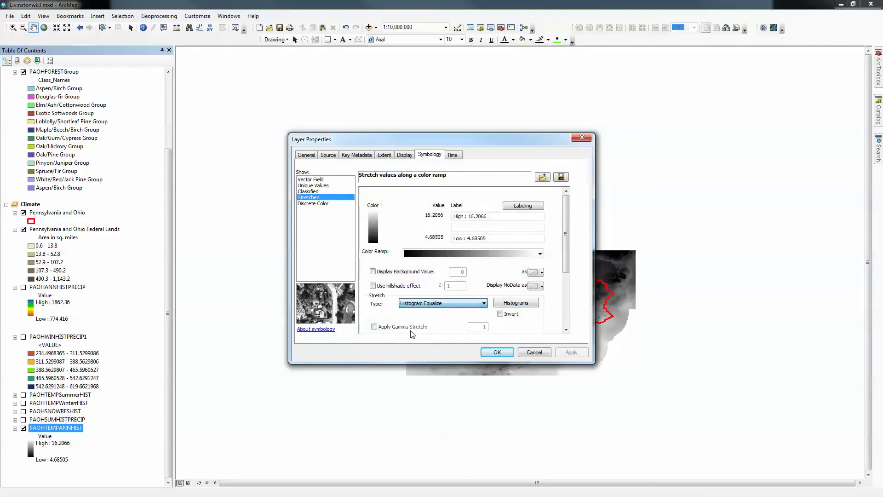
left_click(540, 254)
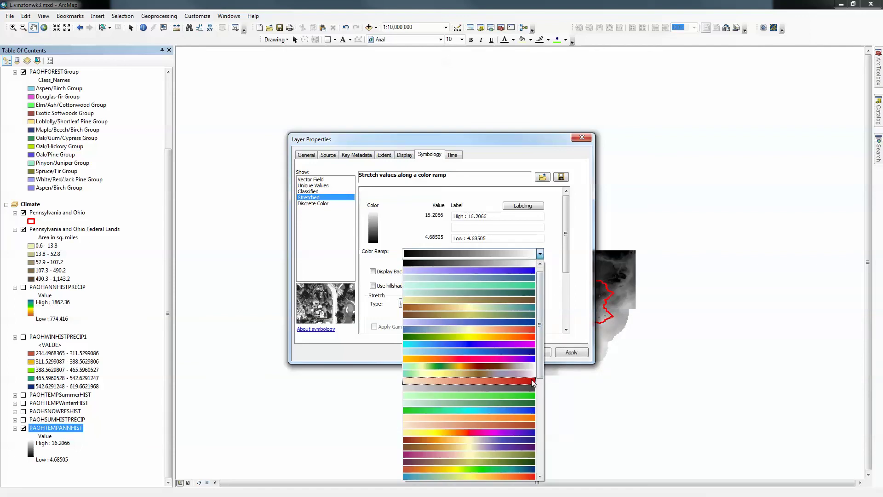
left_click_drag(542, 366, 539, 387)
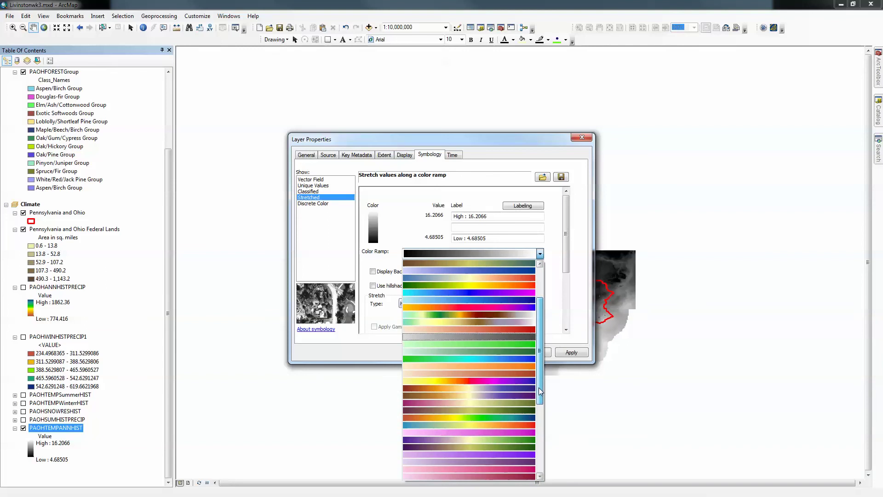
left_click(495, 424)
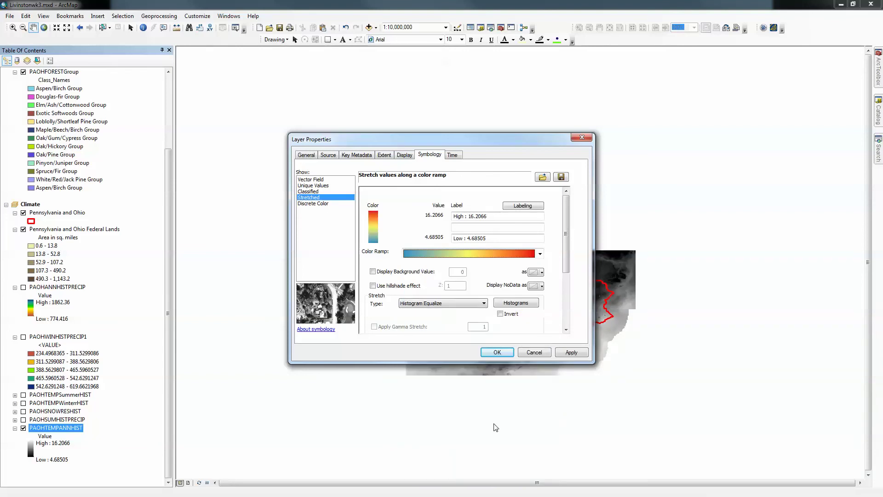
left_click(571, 352)
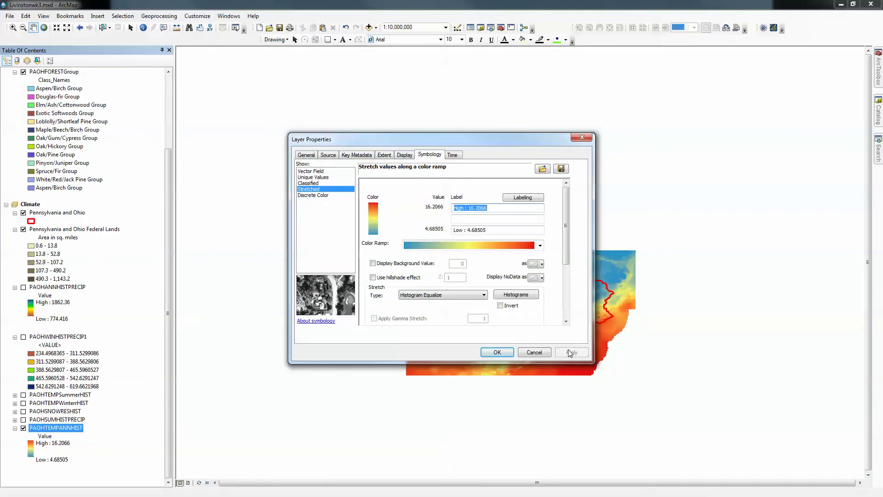
Switch PAOHTEMPANNHIST to classified symbology using the Equal Interval method with 6 classes
left_click_drag(526, 138, 415, 103)
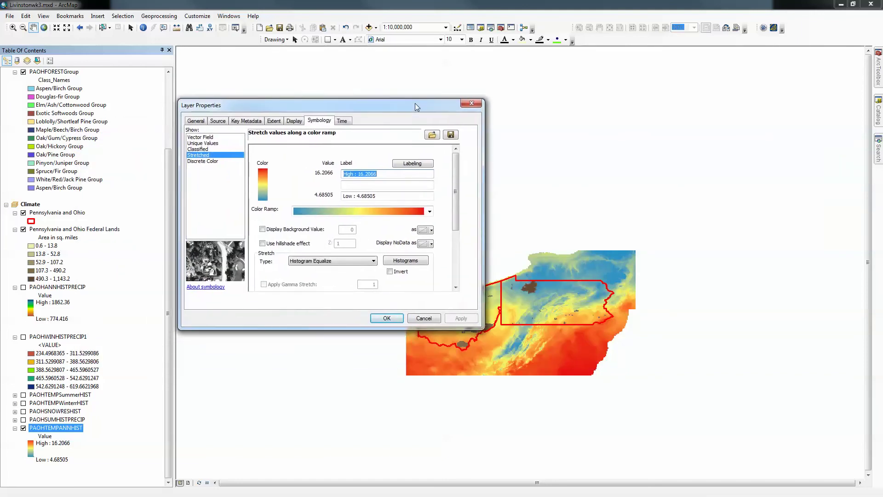
left_click(202, 149)
left_click(429, 180)
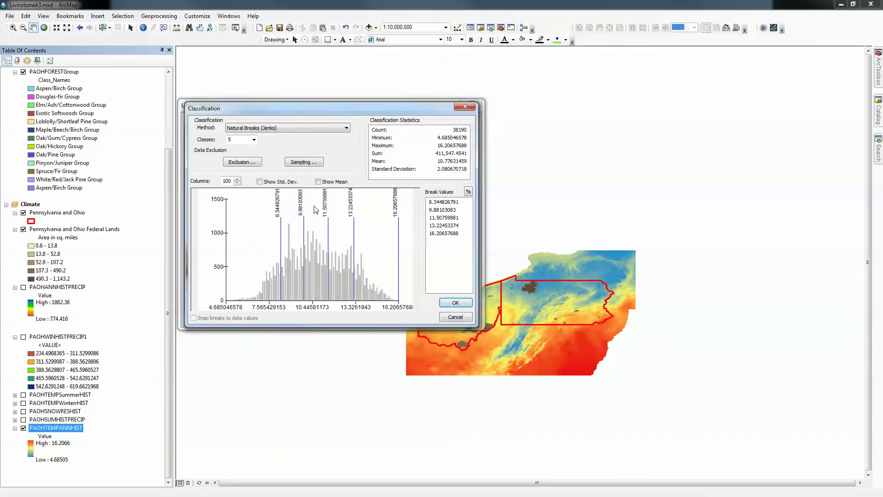
left_click(348, 129)
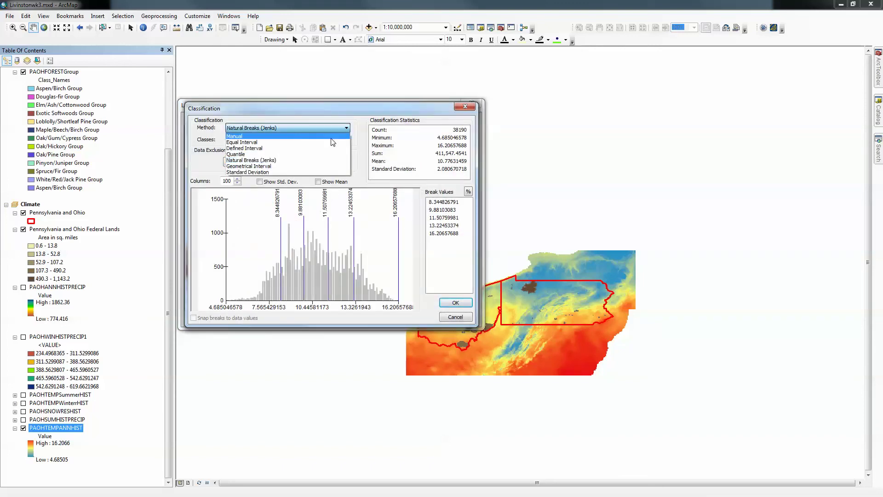
left_click(250, 142)
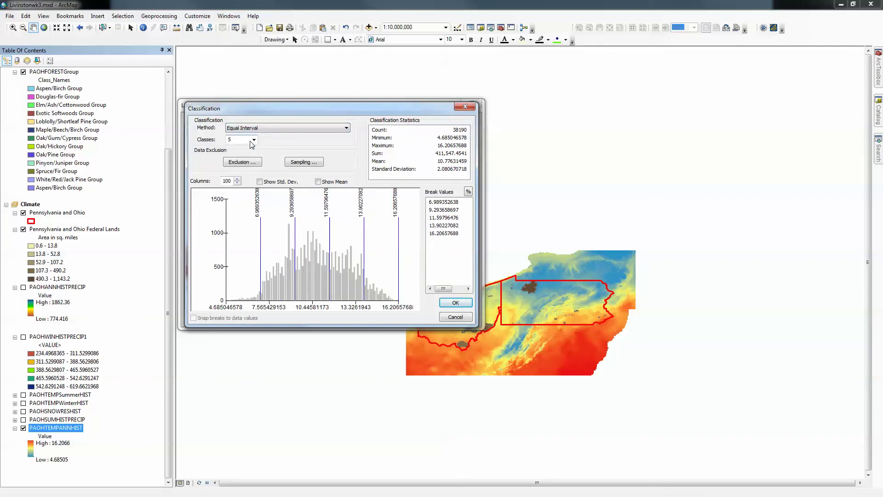
left_click(254, 139)
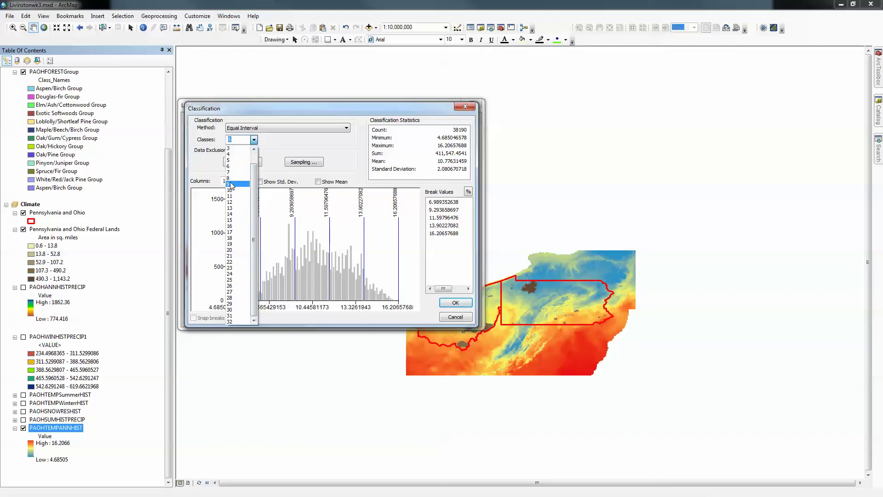
left_click(230, 166)
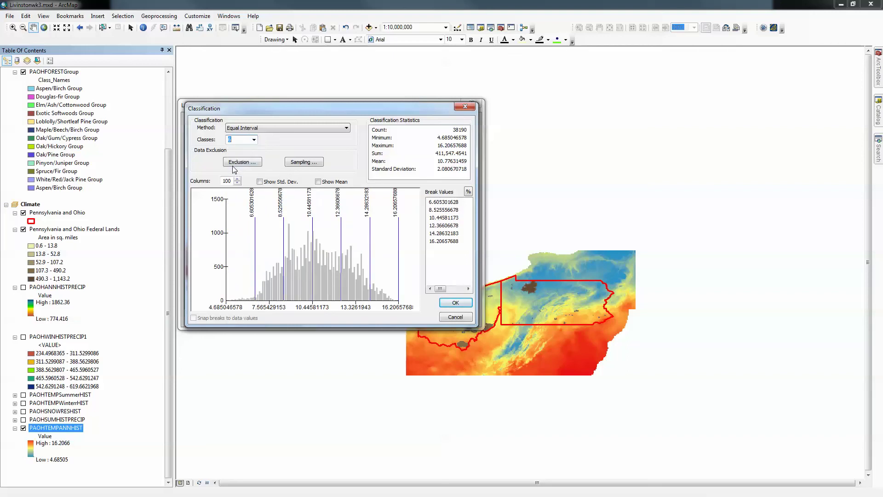
left_click(452, 304)
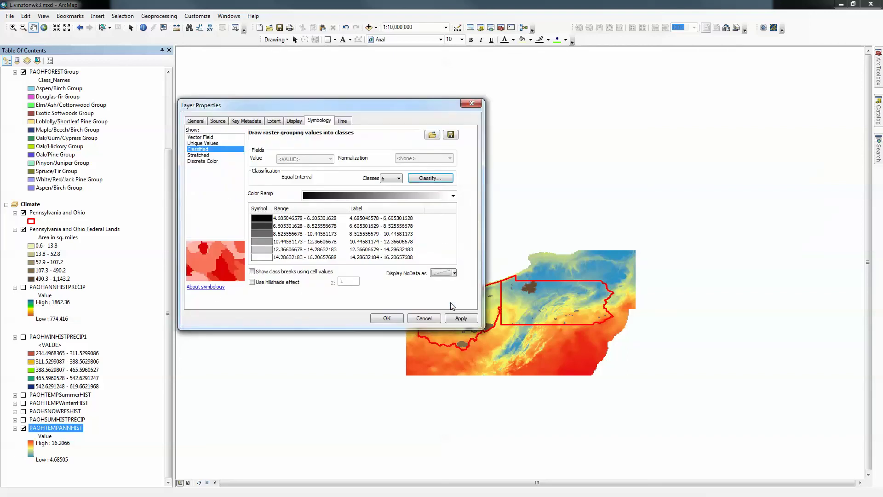
Color the PAOHTEMPANNHIST classes with the red-yellow-cyan-blue ramp, flipped so blue marks the lowest values, and apply it to the layer
left_click(452, 196)
left_click_drag(452, 270, 457, 336)
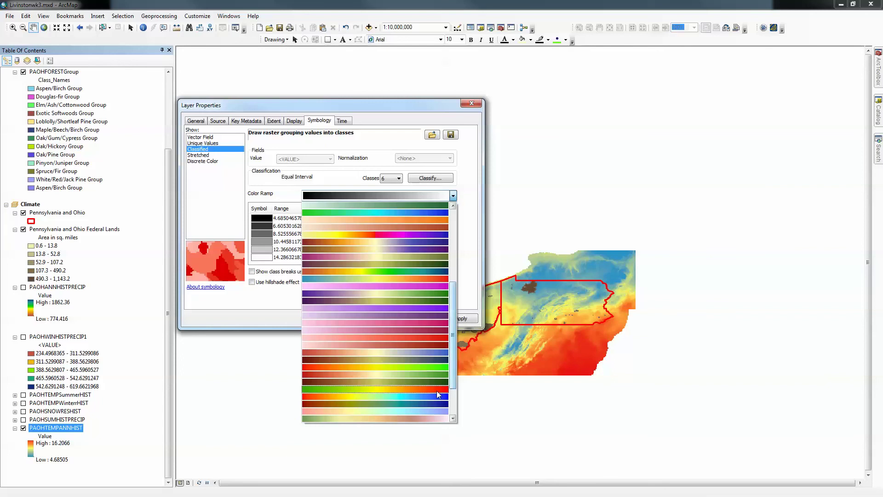
left_click(412, 396)
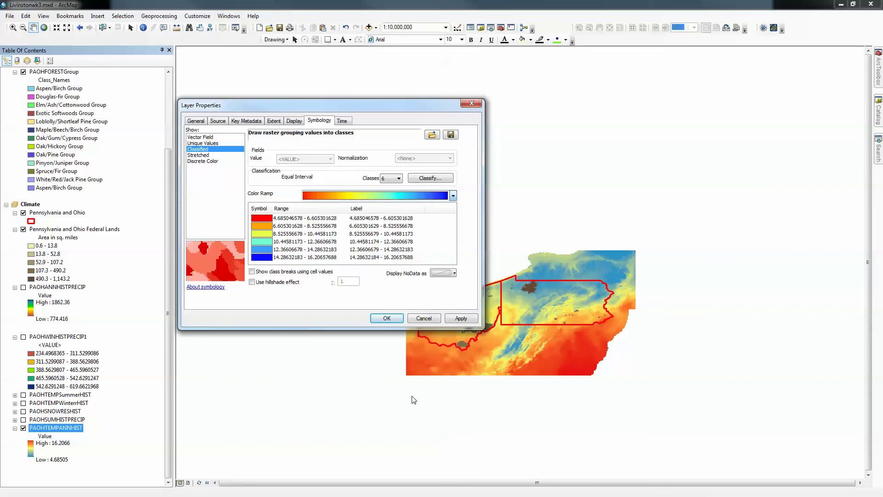
right_click(270, 222)
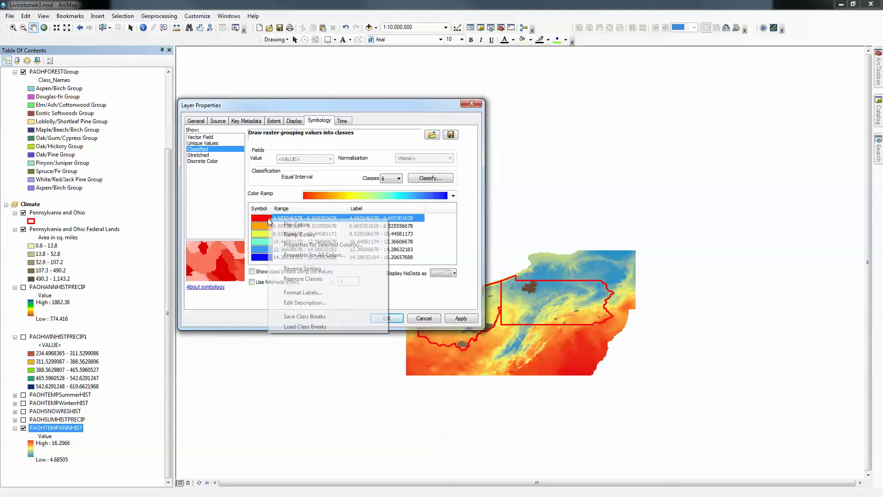
left_click(294, 225)
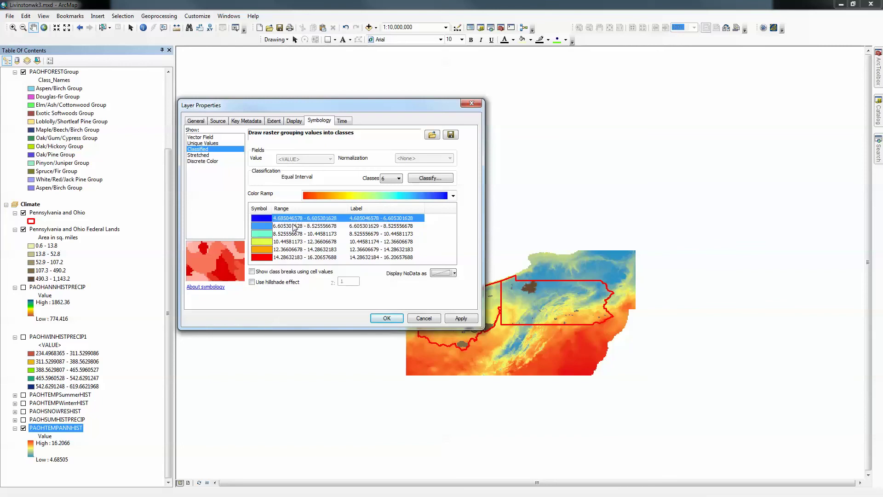
left_click(451, 318)
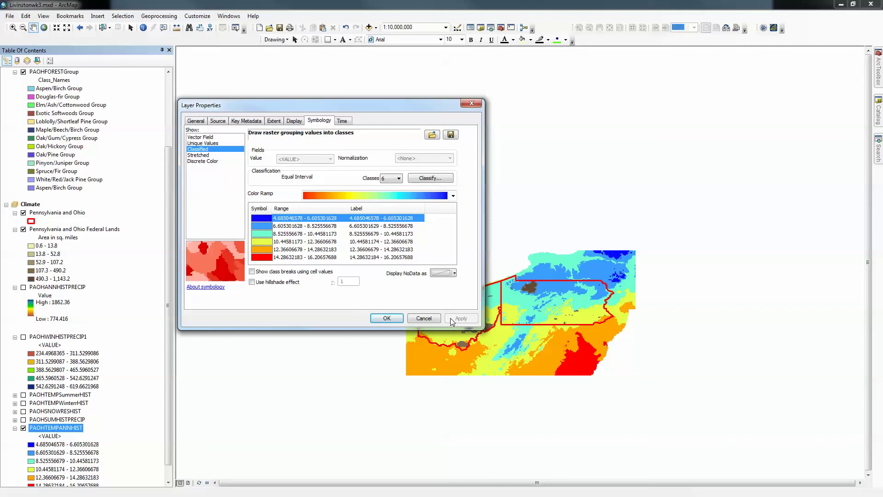
left_click(387, 318)
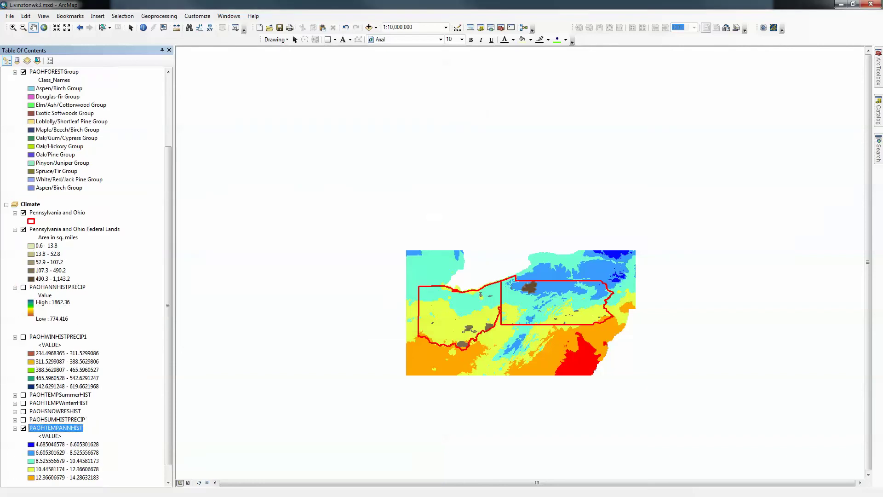